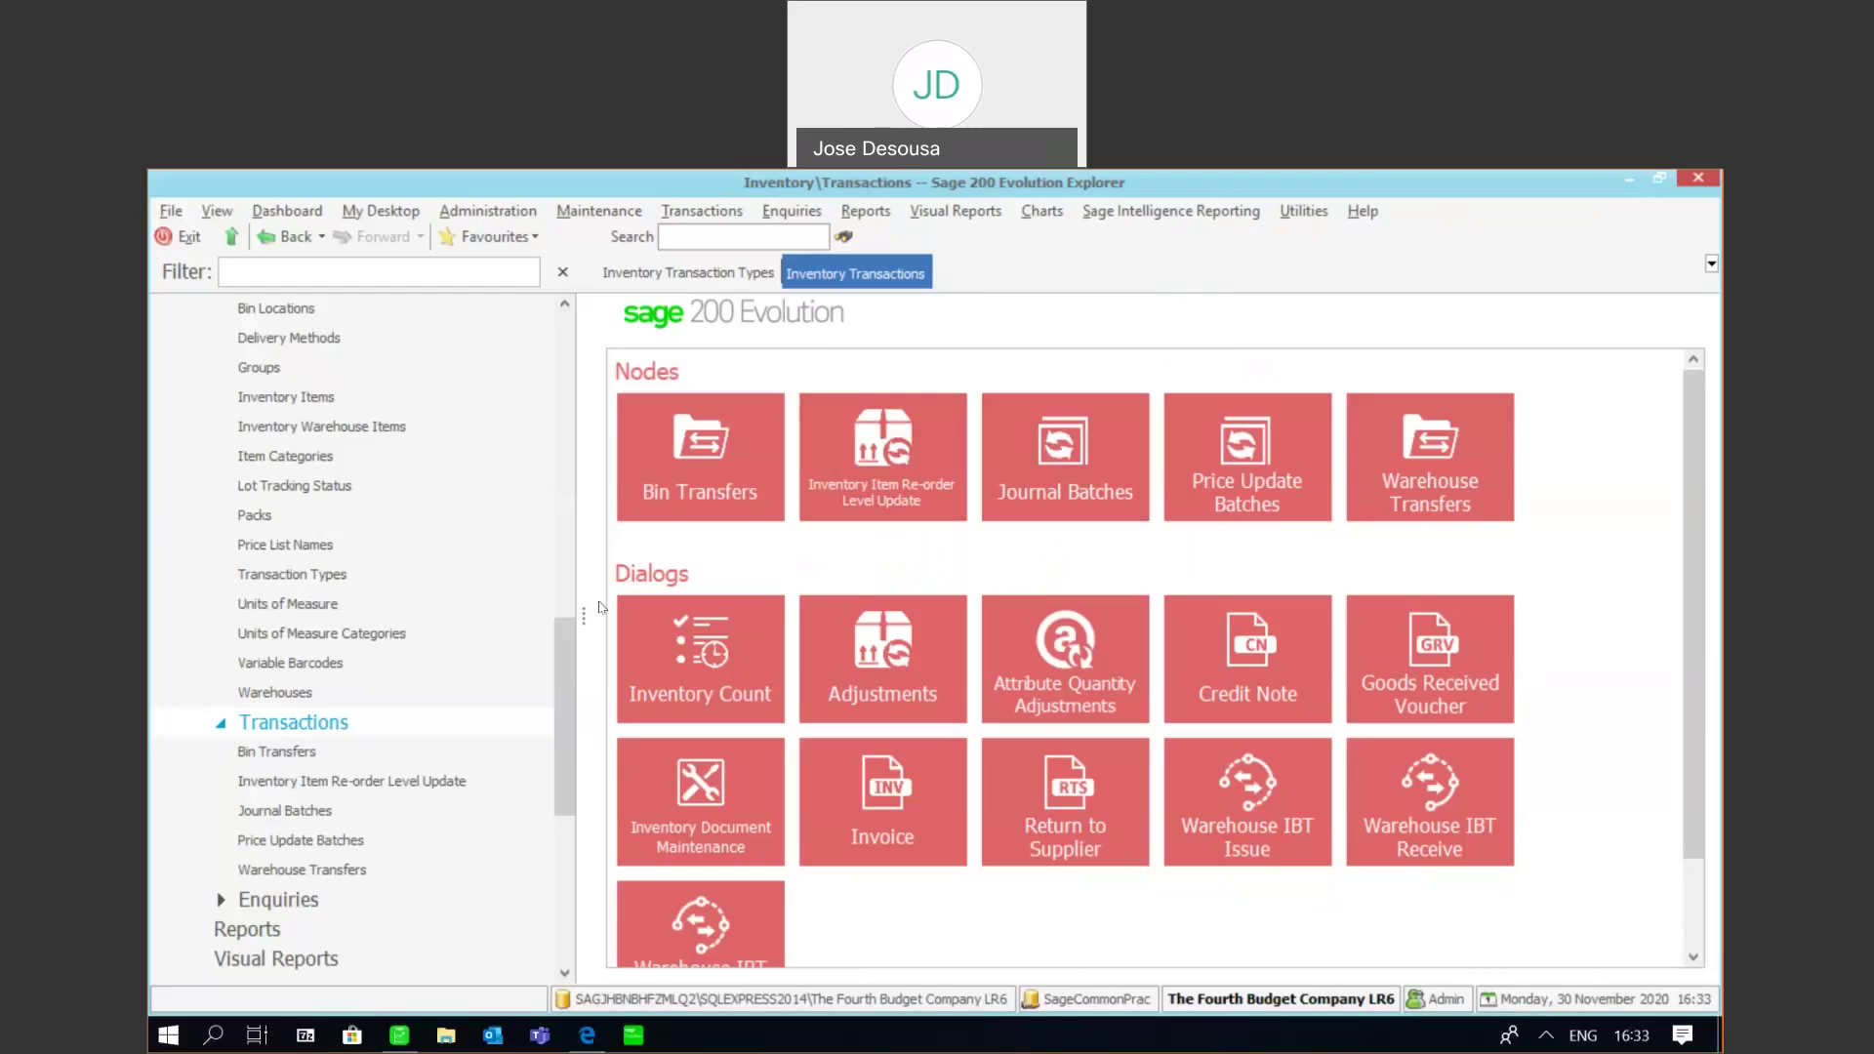
Start a new inventory invoice from the Invoice tile on the Inventory Transactions page
{"action": "mouse_move", "coordinate": [571, 662]}
{"action": "left_mouse_down"}
{"action": "mouse_move", "coordinate": [568, 630]}
{"action": "mouse_move", "coordinate": [566, 655]}
{"action": "left_mouse_up"}
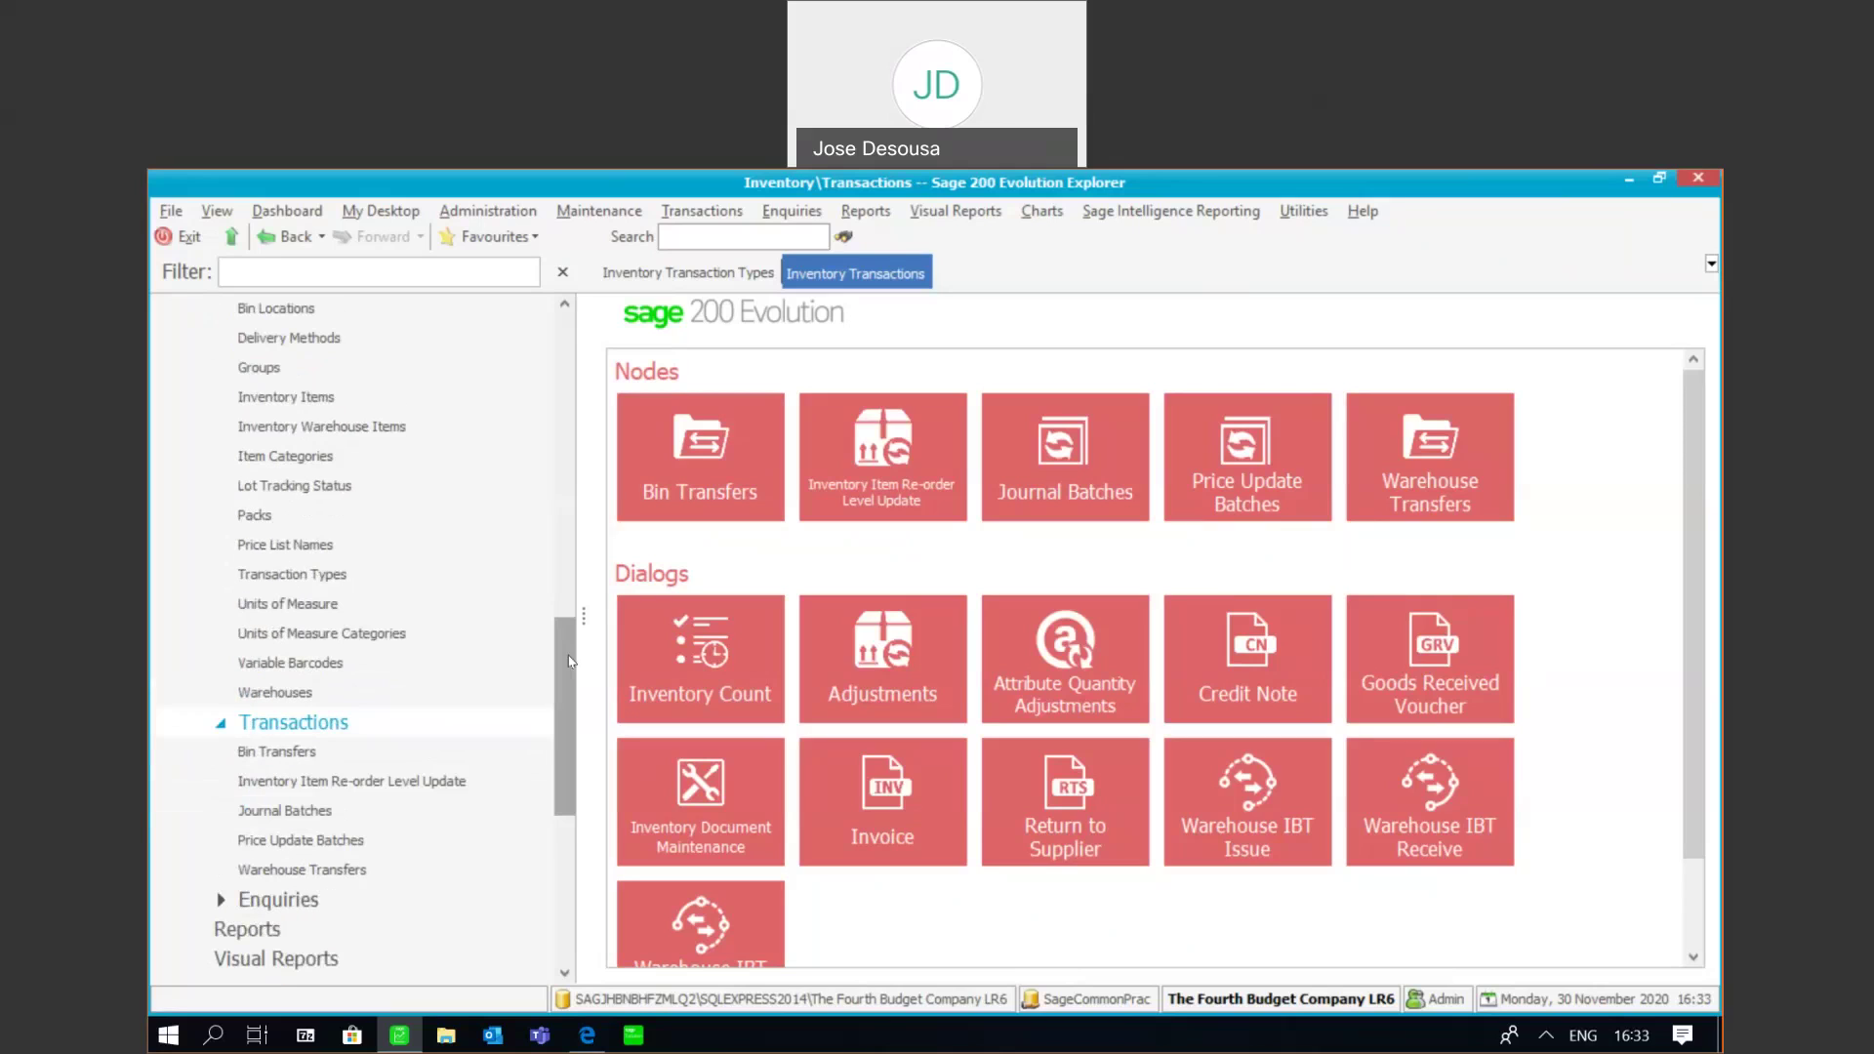
{"action": "left_click", "coordinate": [860, 809]}
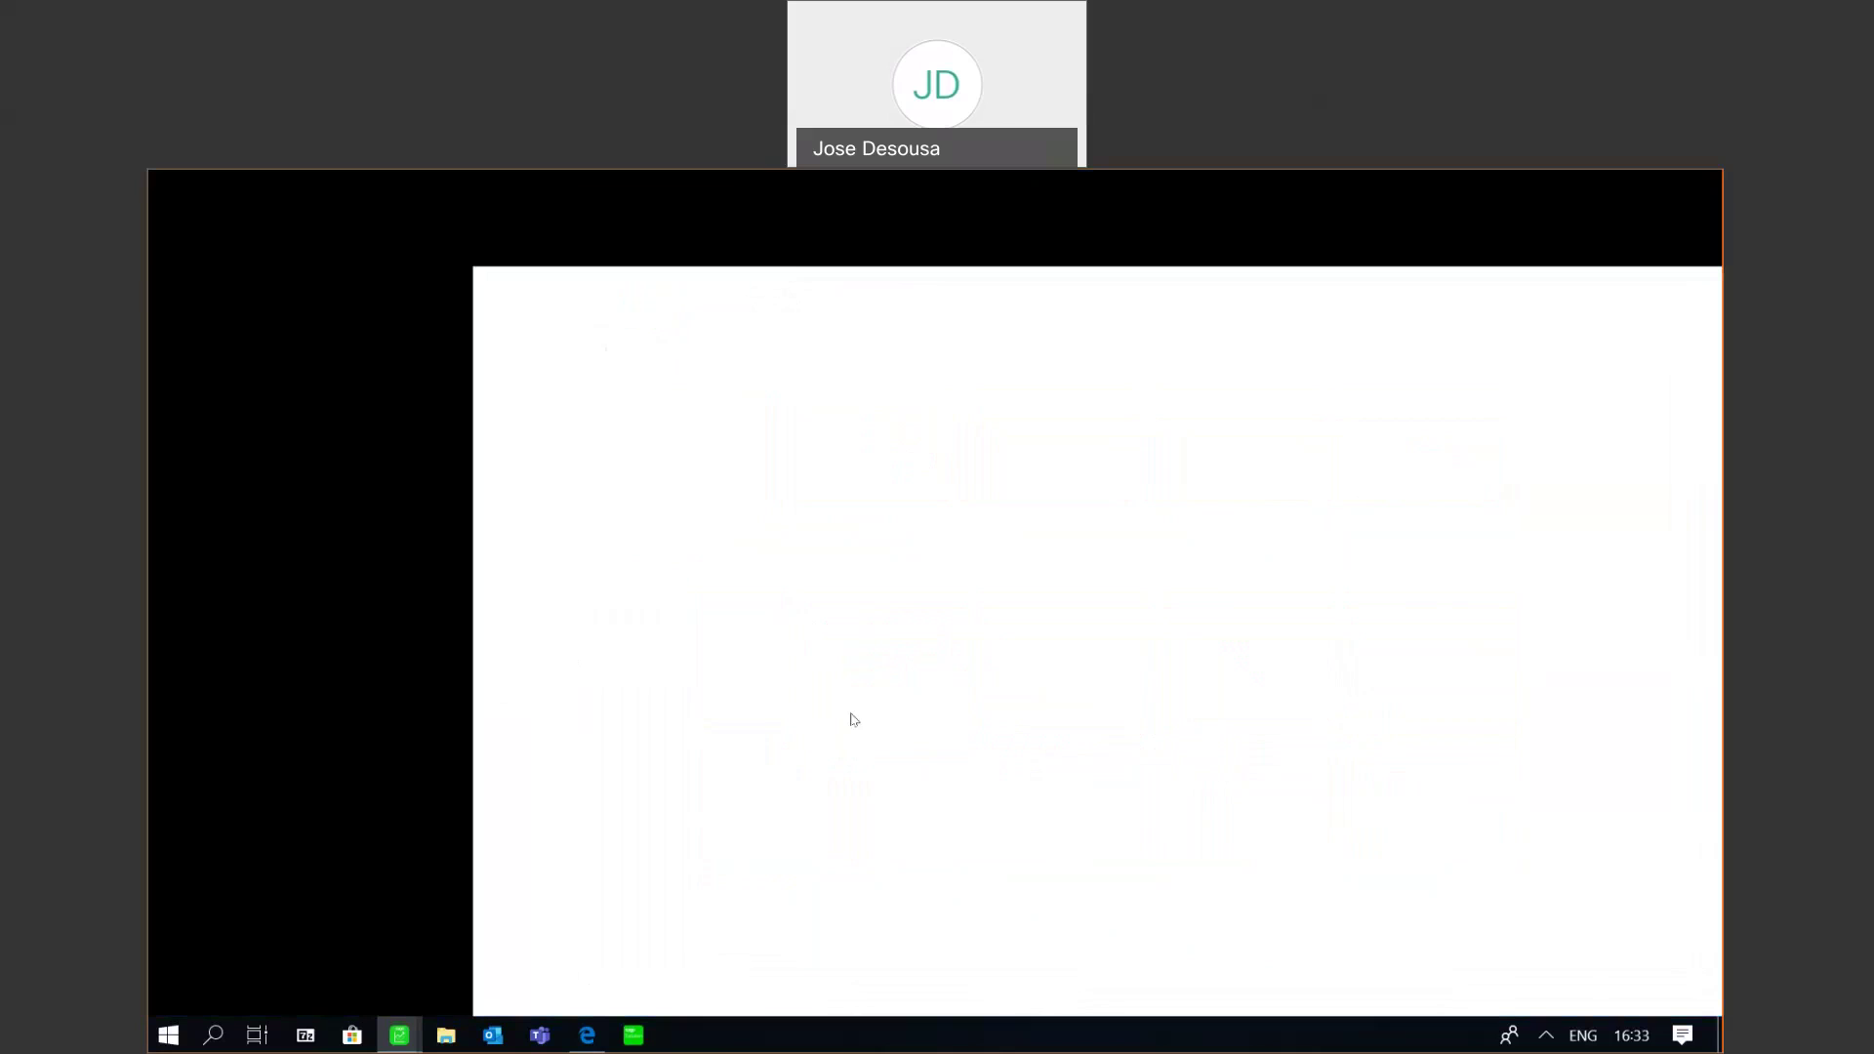
Choose Clayton Landscaping Services as the customer and Cucumber Slices QR as the line item
{"action": "left_click", "coordinate": [927, 313]}
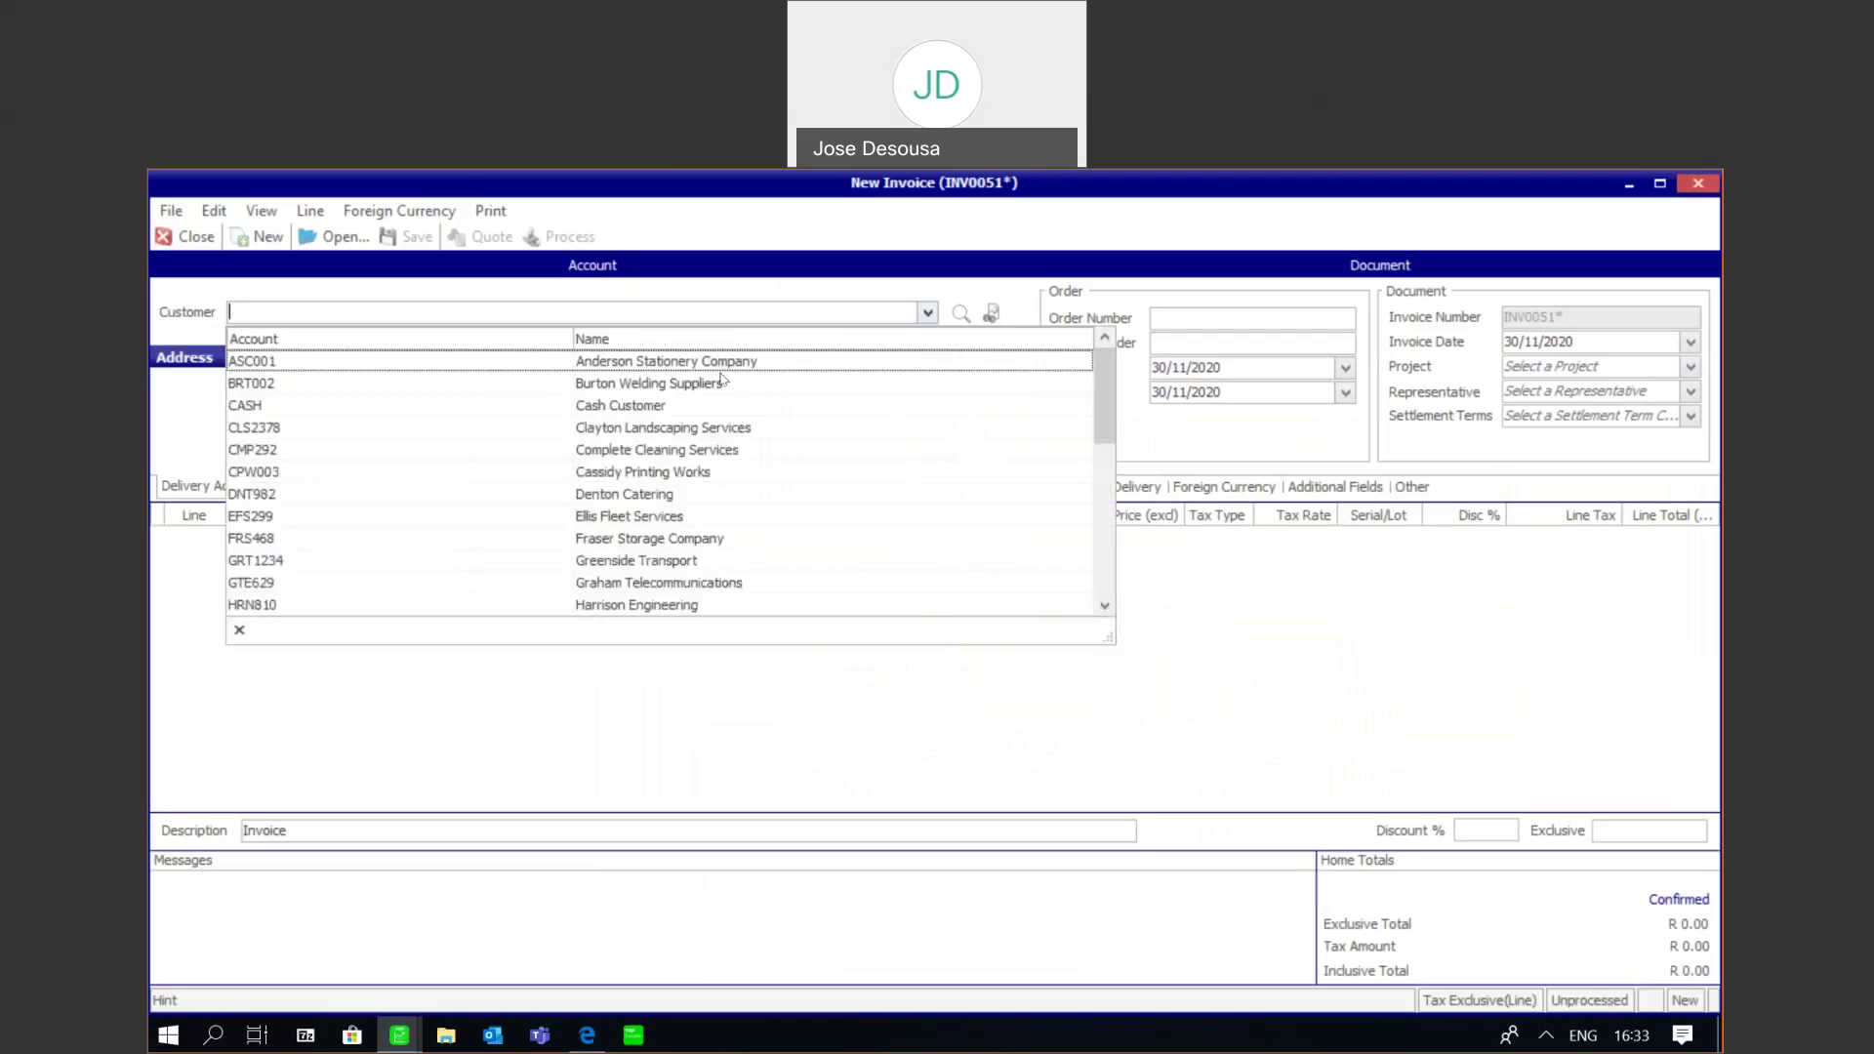
{"action": "left_click", "coordinate": [663, 426]}
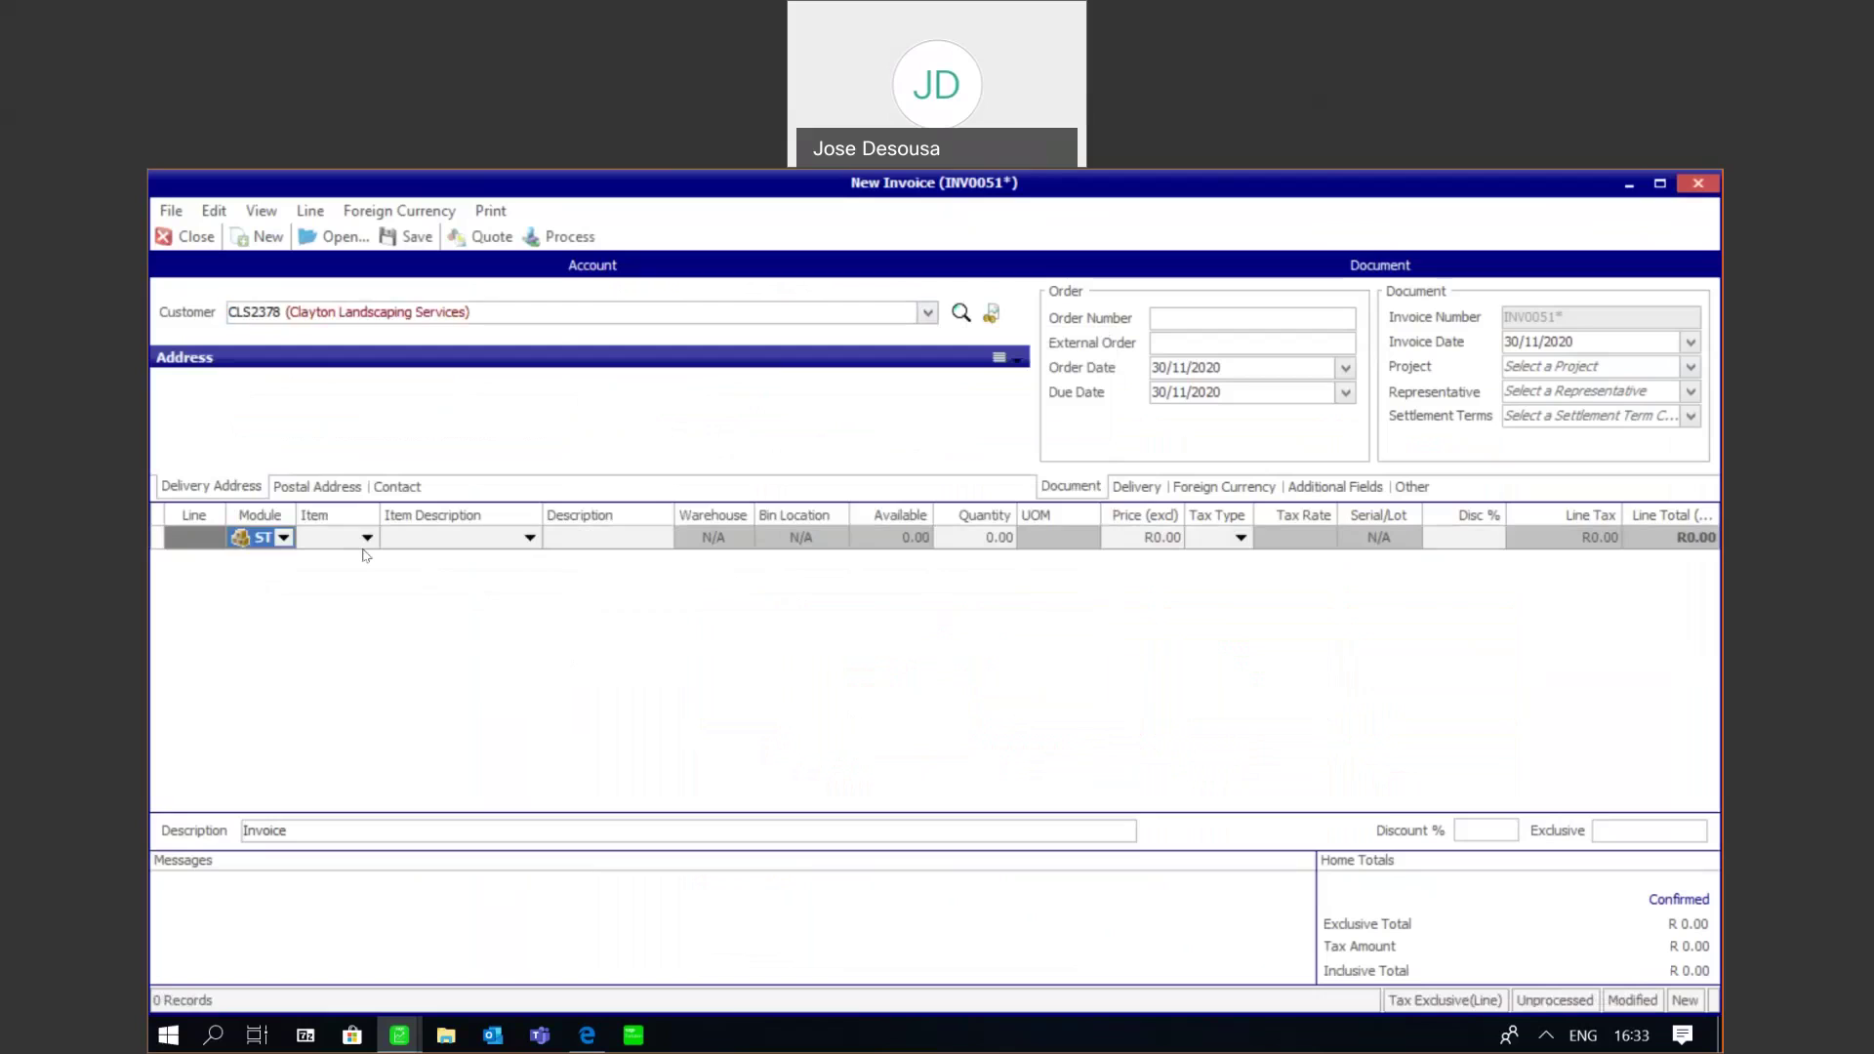
{"action": "left_click", "coordinate": [367, 538]}
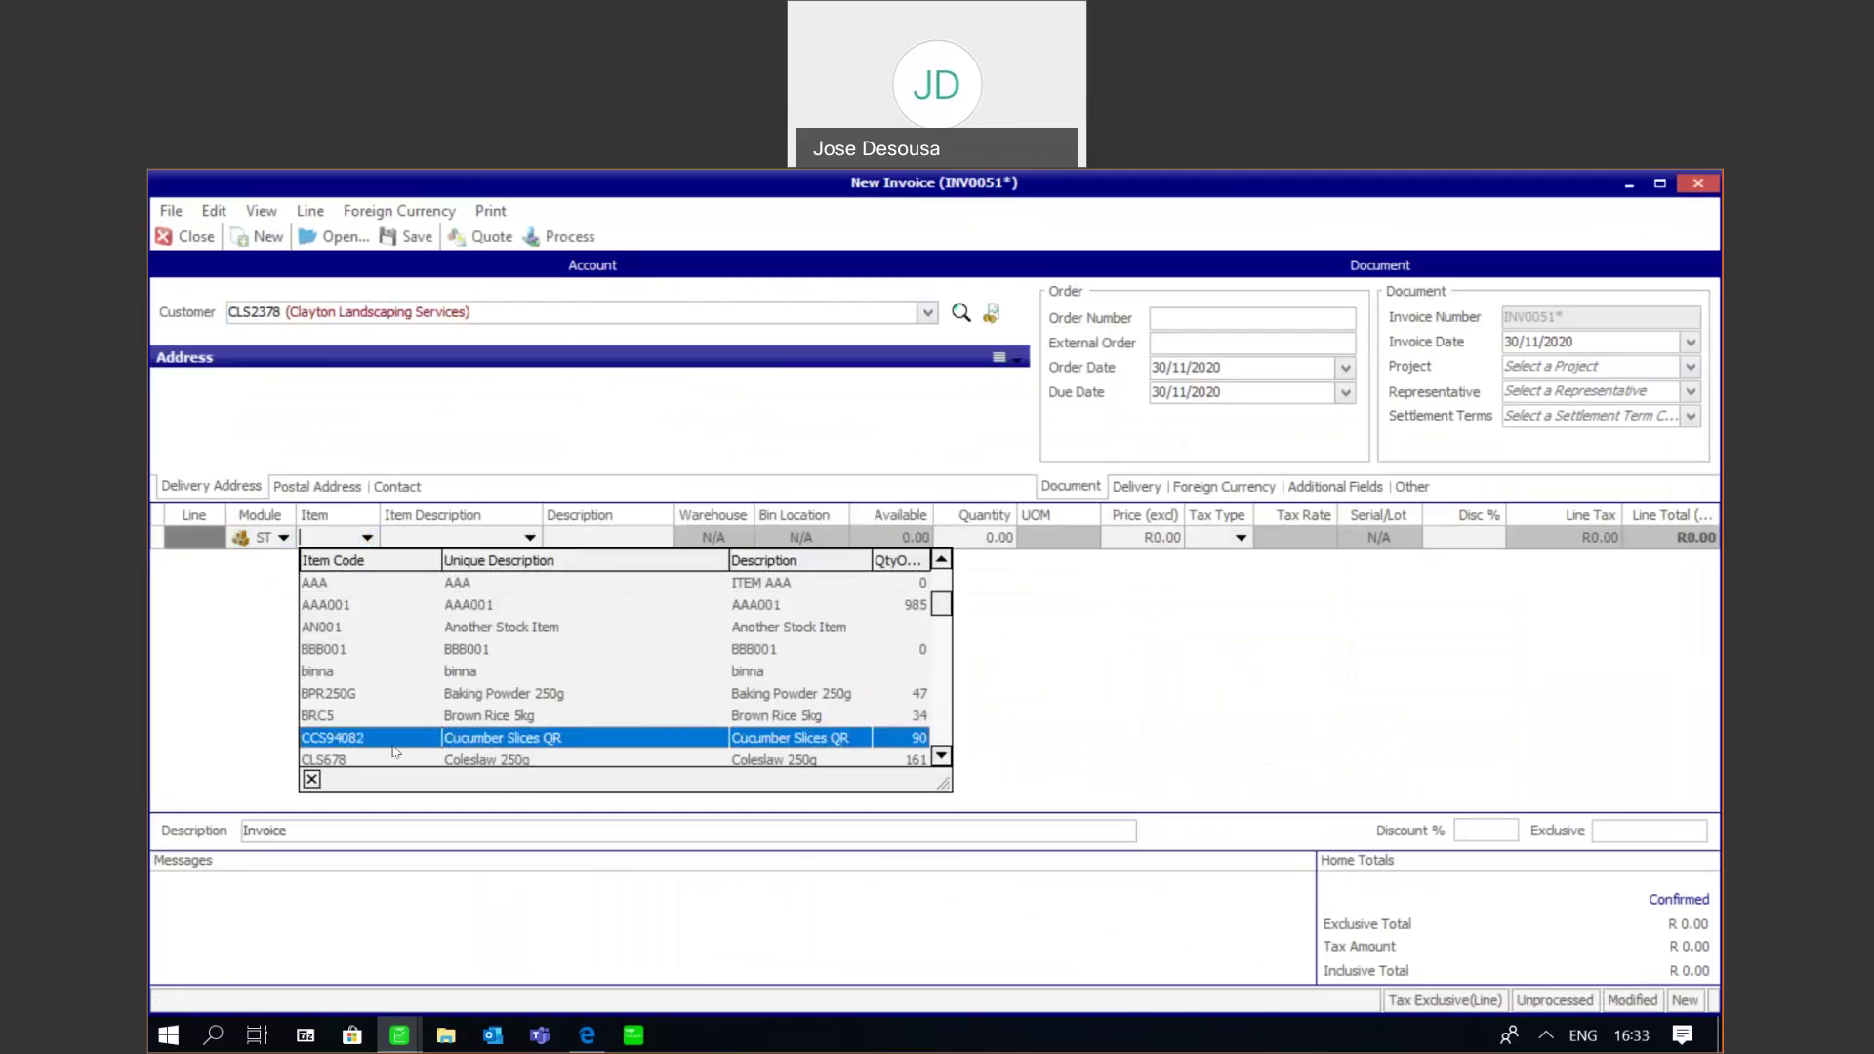
{"action": "left_click", "coordinate": [396, 738]}
Complete the line with warehouse Mstr and quantity 8, totalling R239.20
{"action": "key", "text": "Tab"}
{"action": "key", "text": "Tab"}
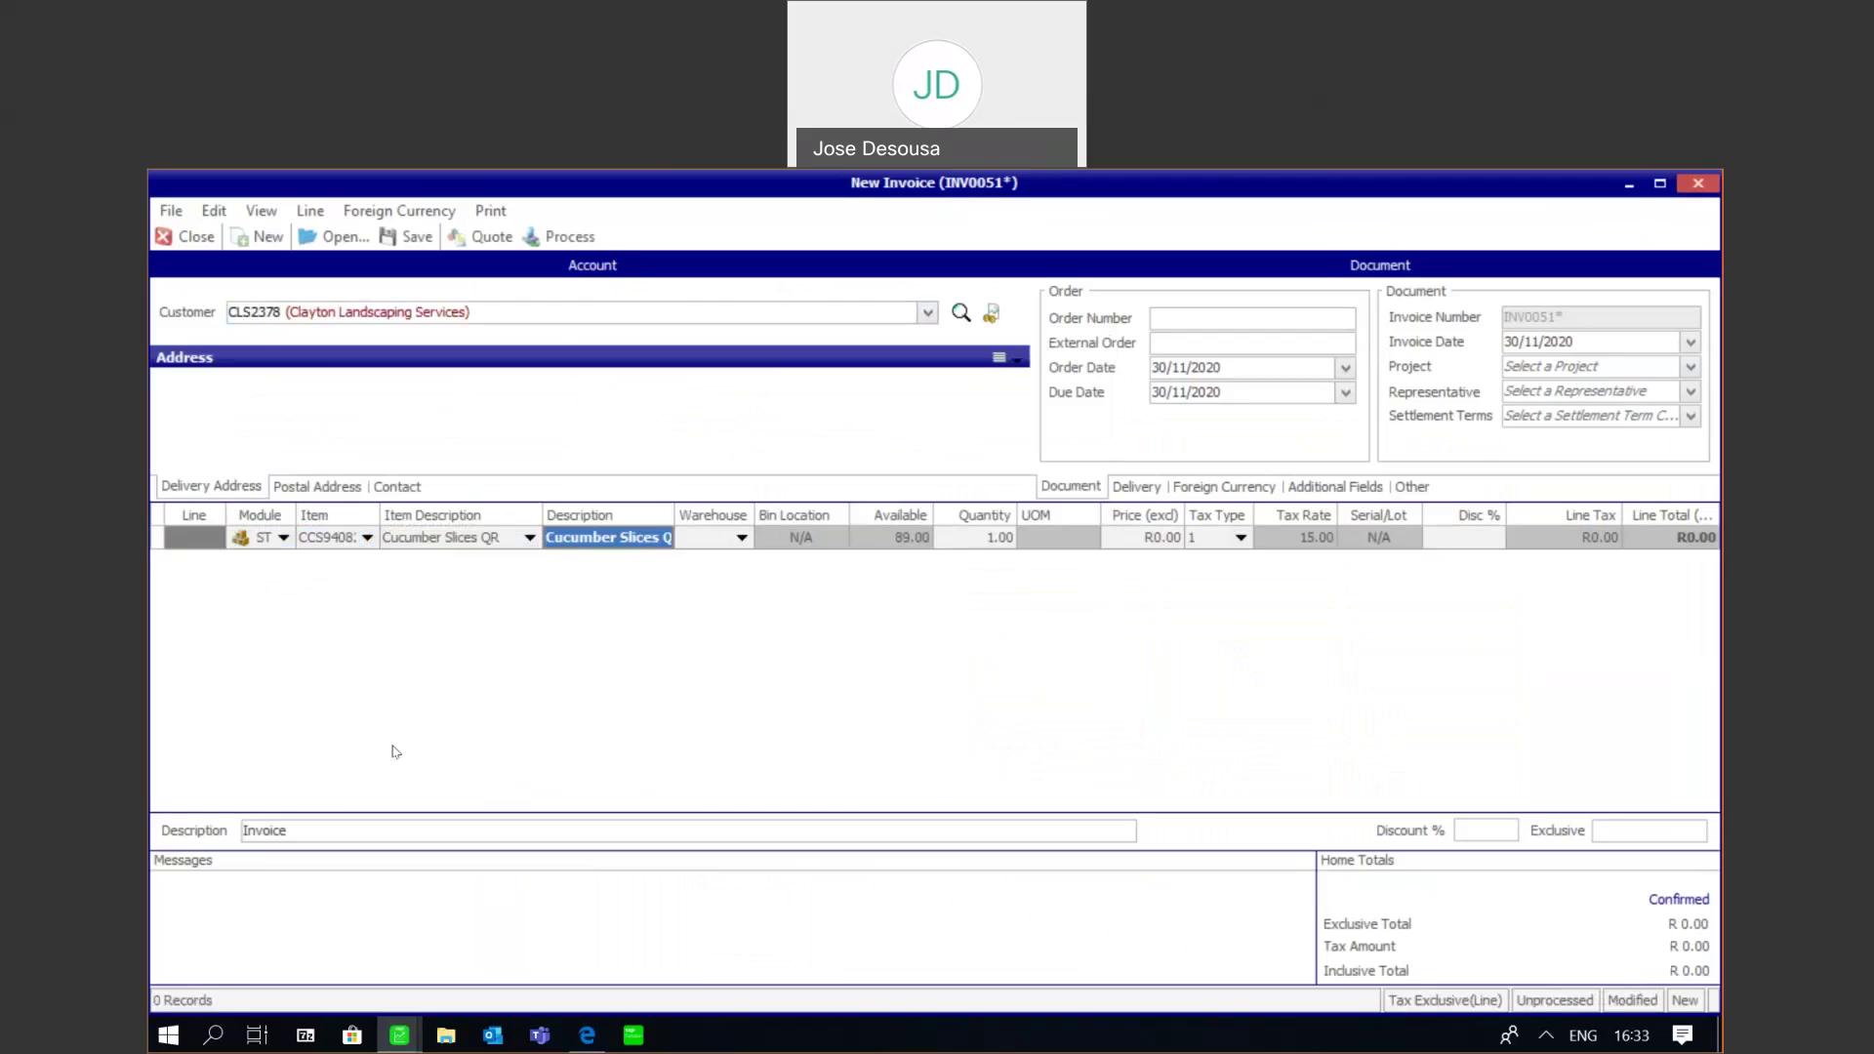
{"action": "key", "text": "Tab"}
{"action": "type", "text": "M"}
{"action": "key", "text": "Tab"}
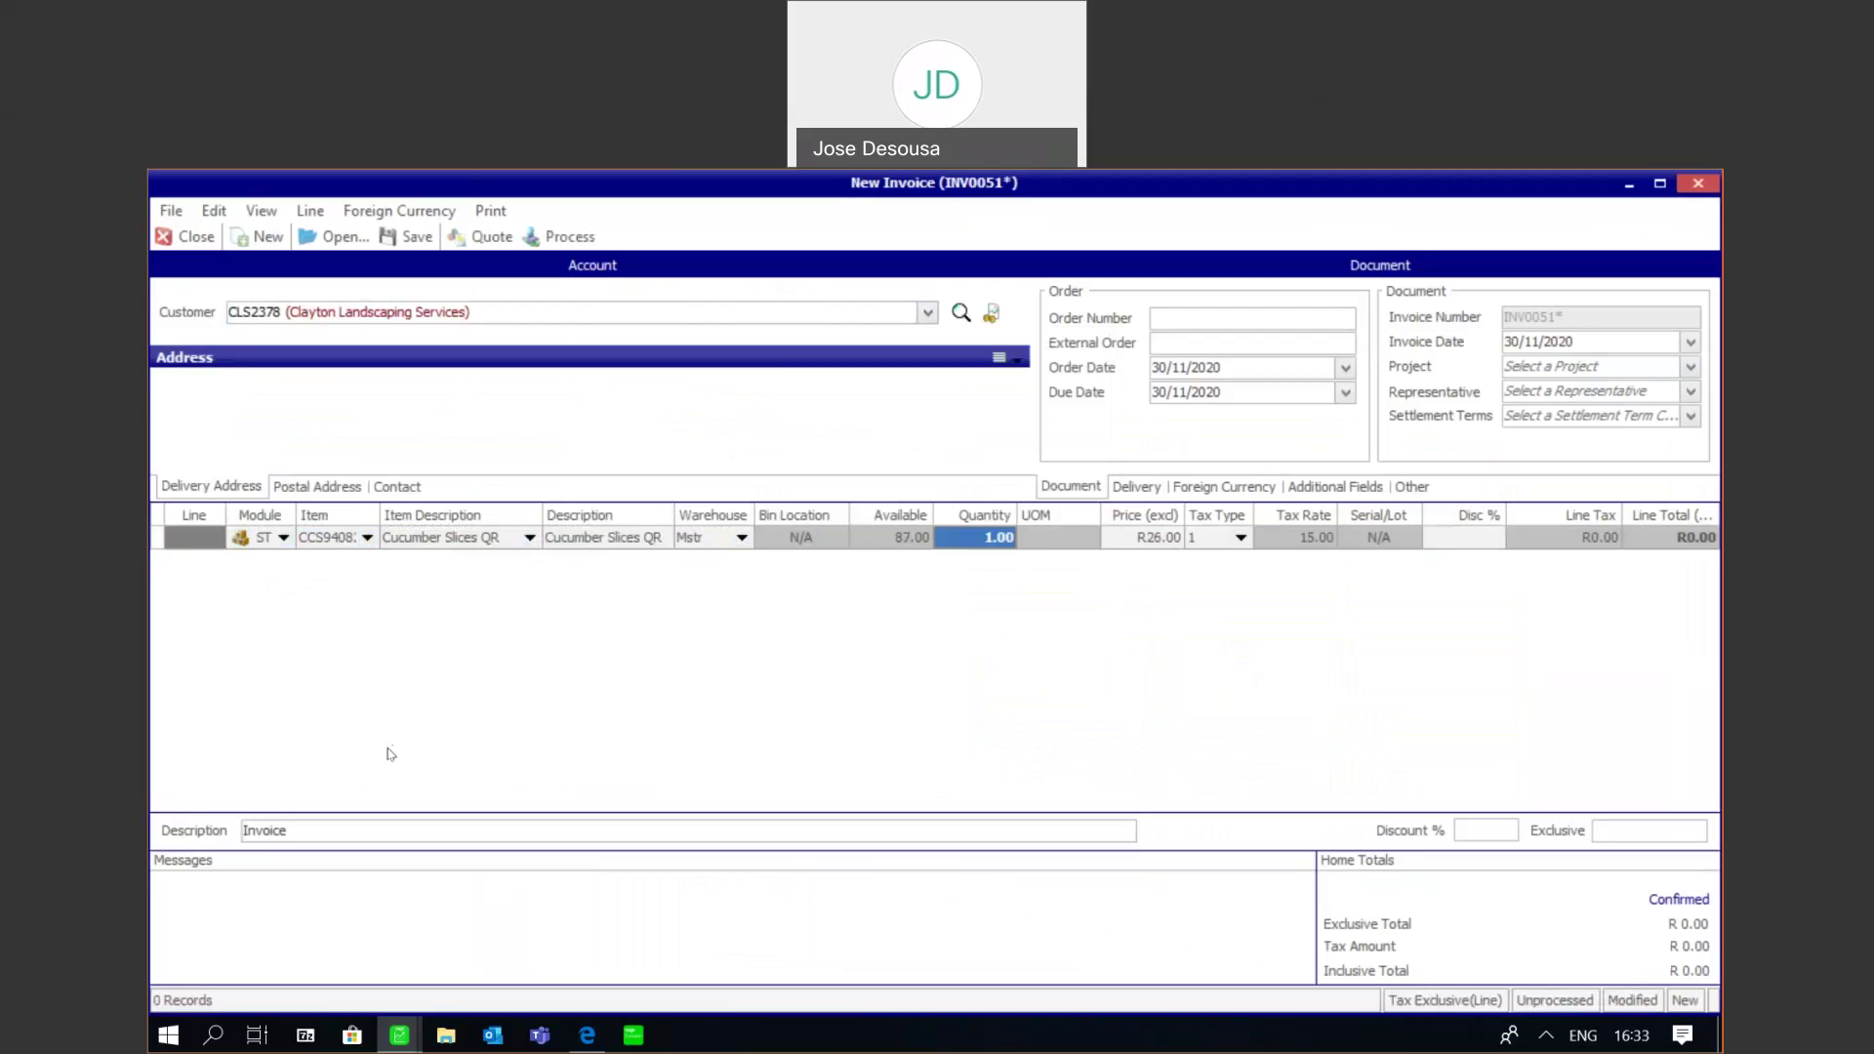
{"action": "type", "text": "8"}
{"action": "key", "text": "Tab"}
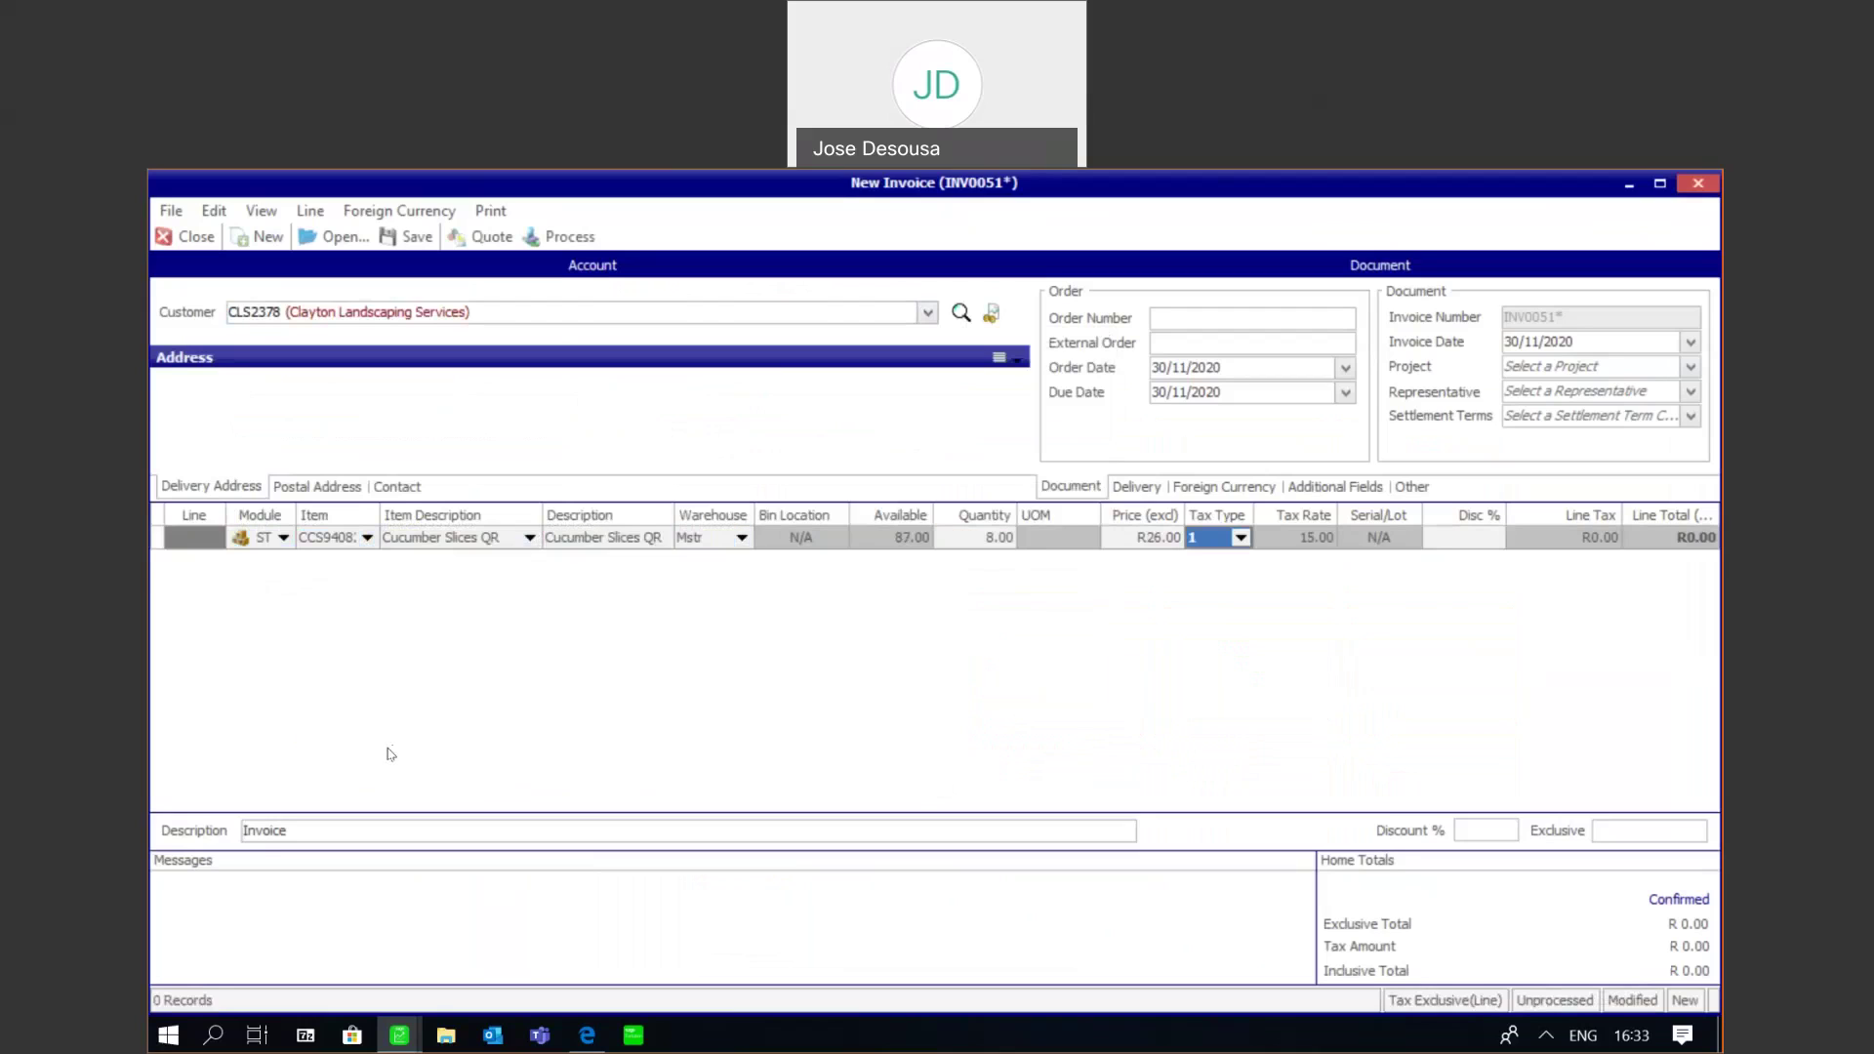
{"action": "key", "text": "Return"}
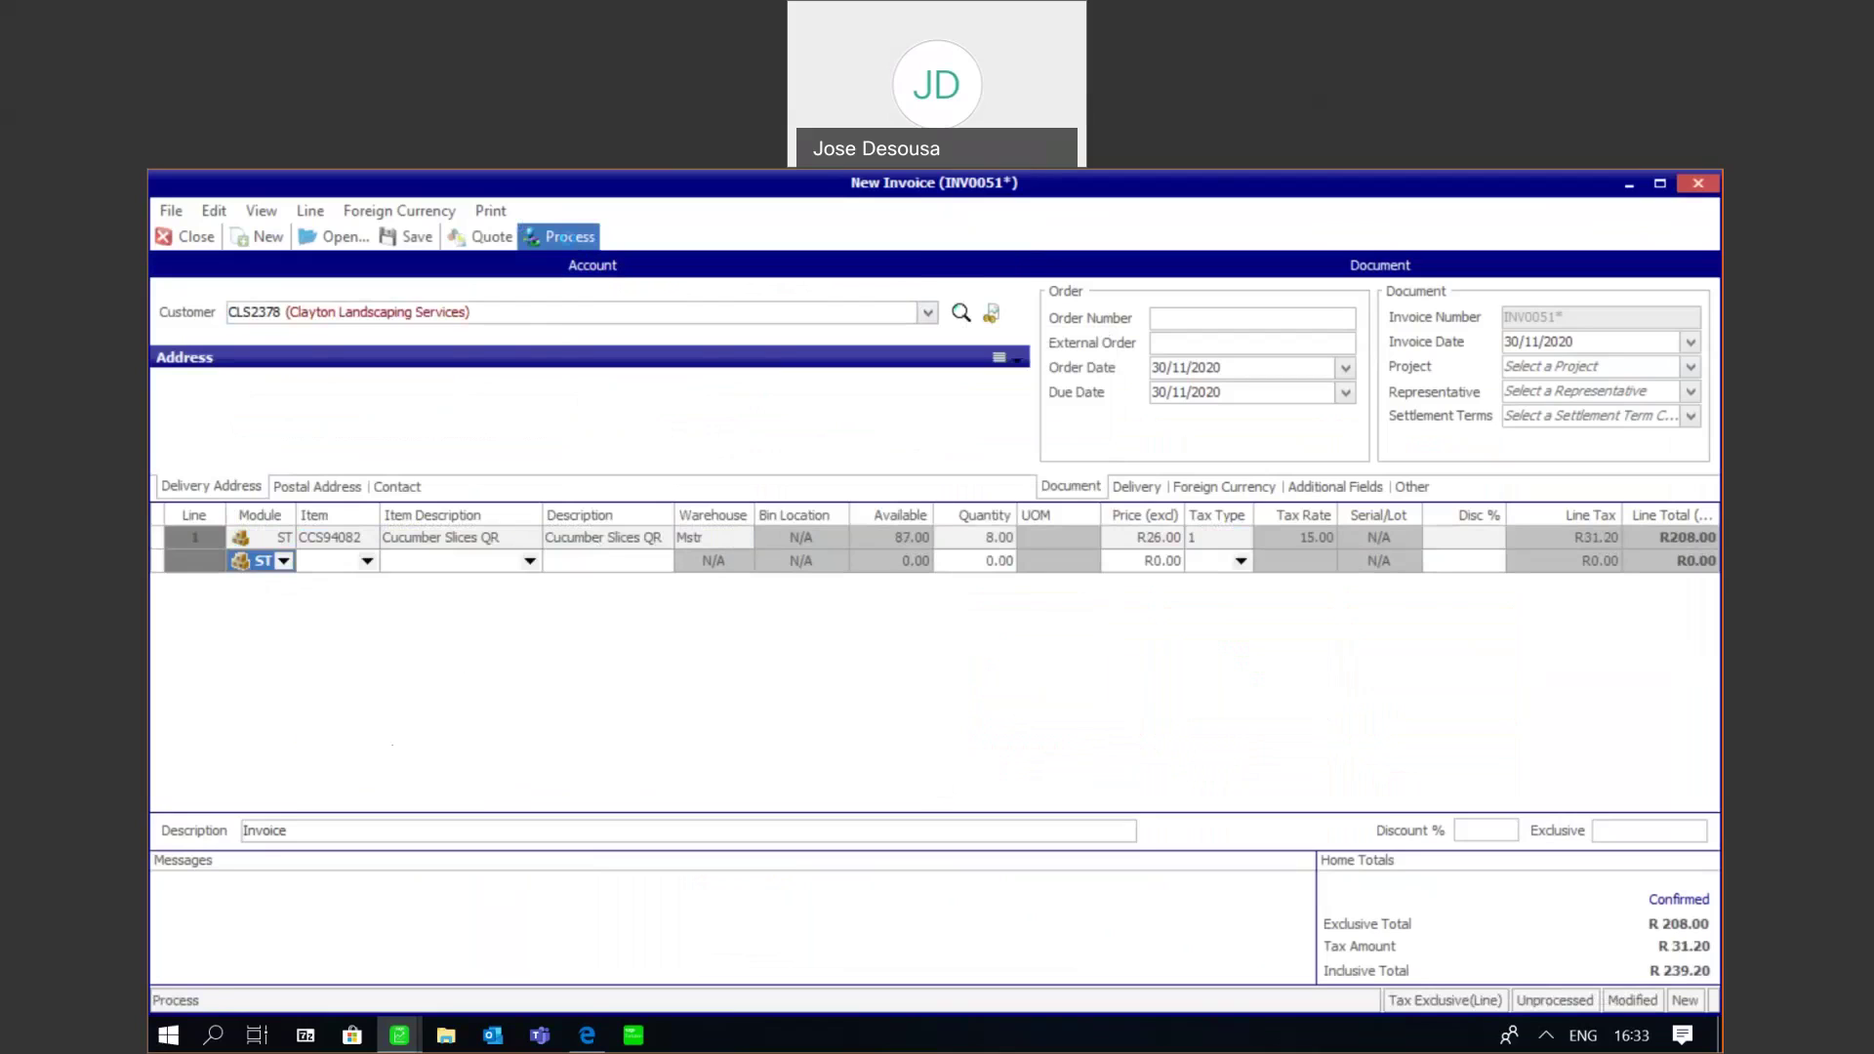
Process INV0051, ignoring the over-terms warning and picking Receivables Control as debit ledger account
{"action": "left_click", "coordinate": [571, 238]}
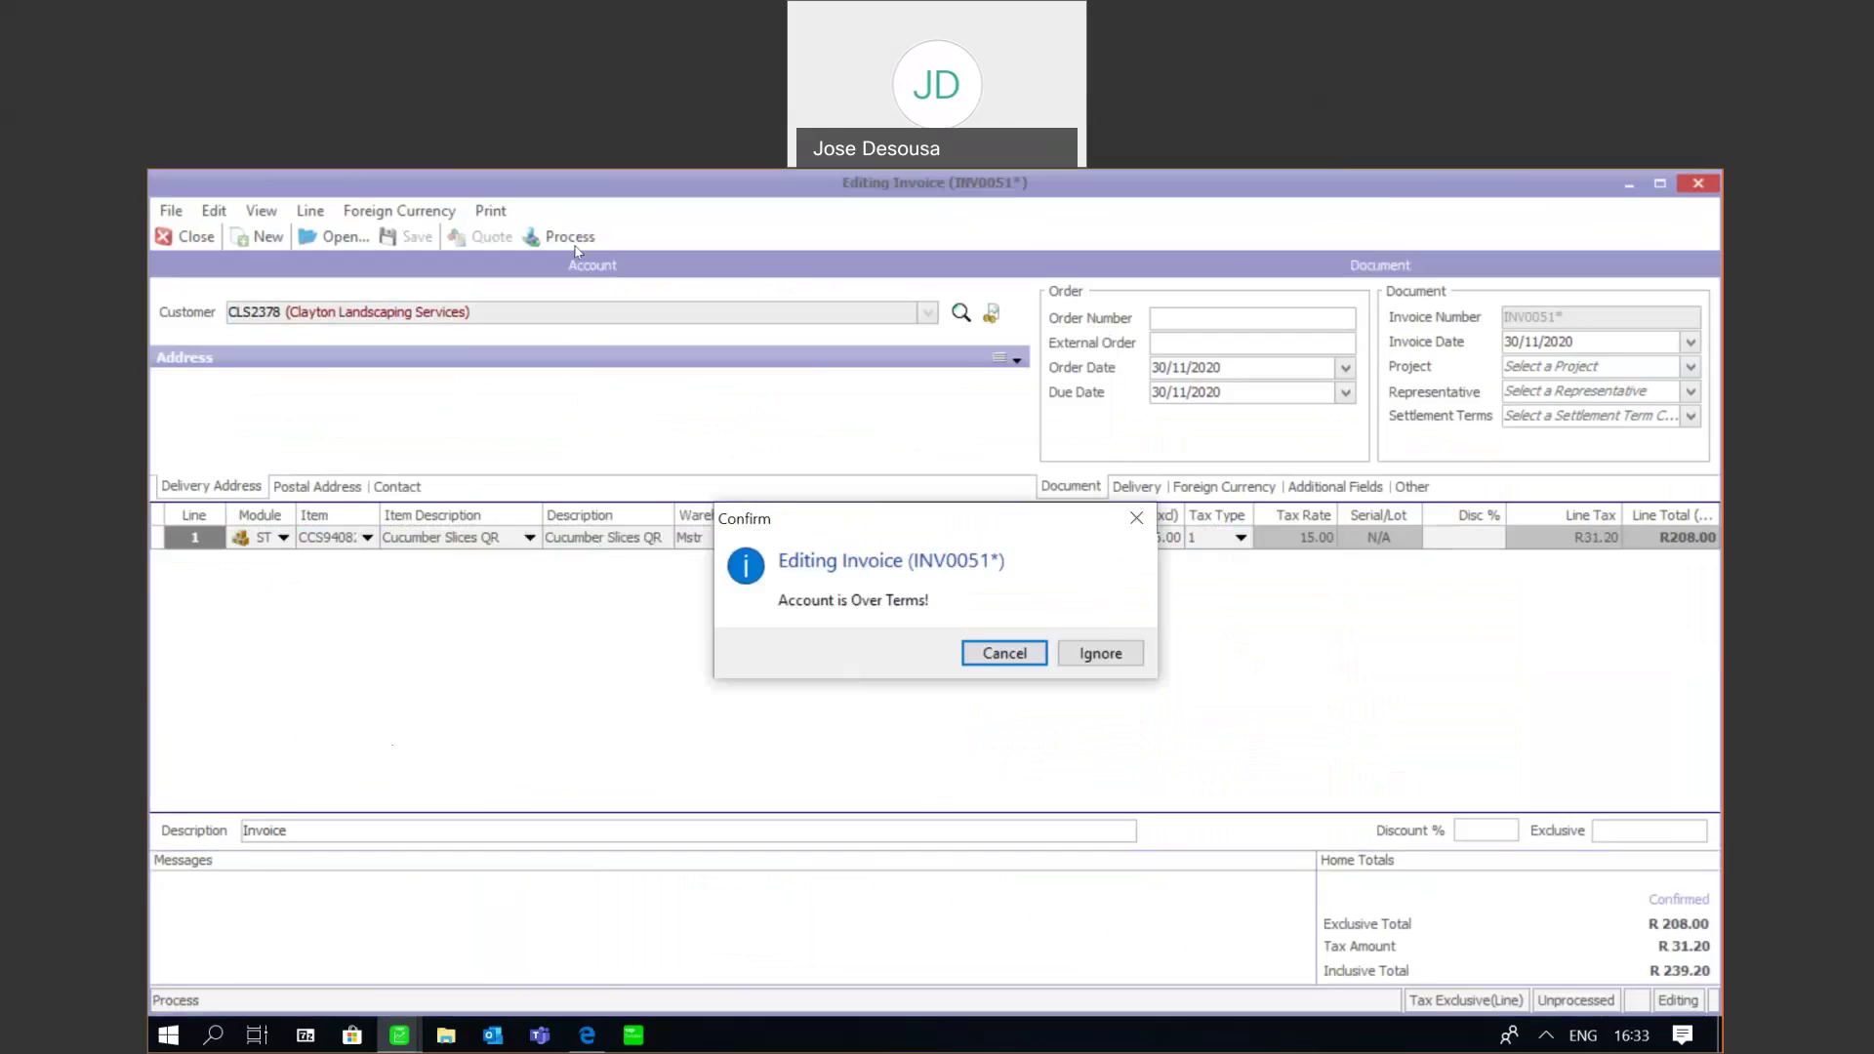
{"action": "left_click", "coordinate": [1096, 653]}
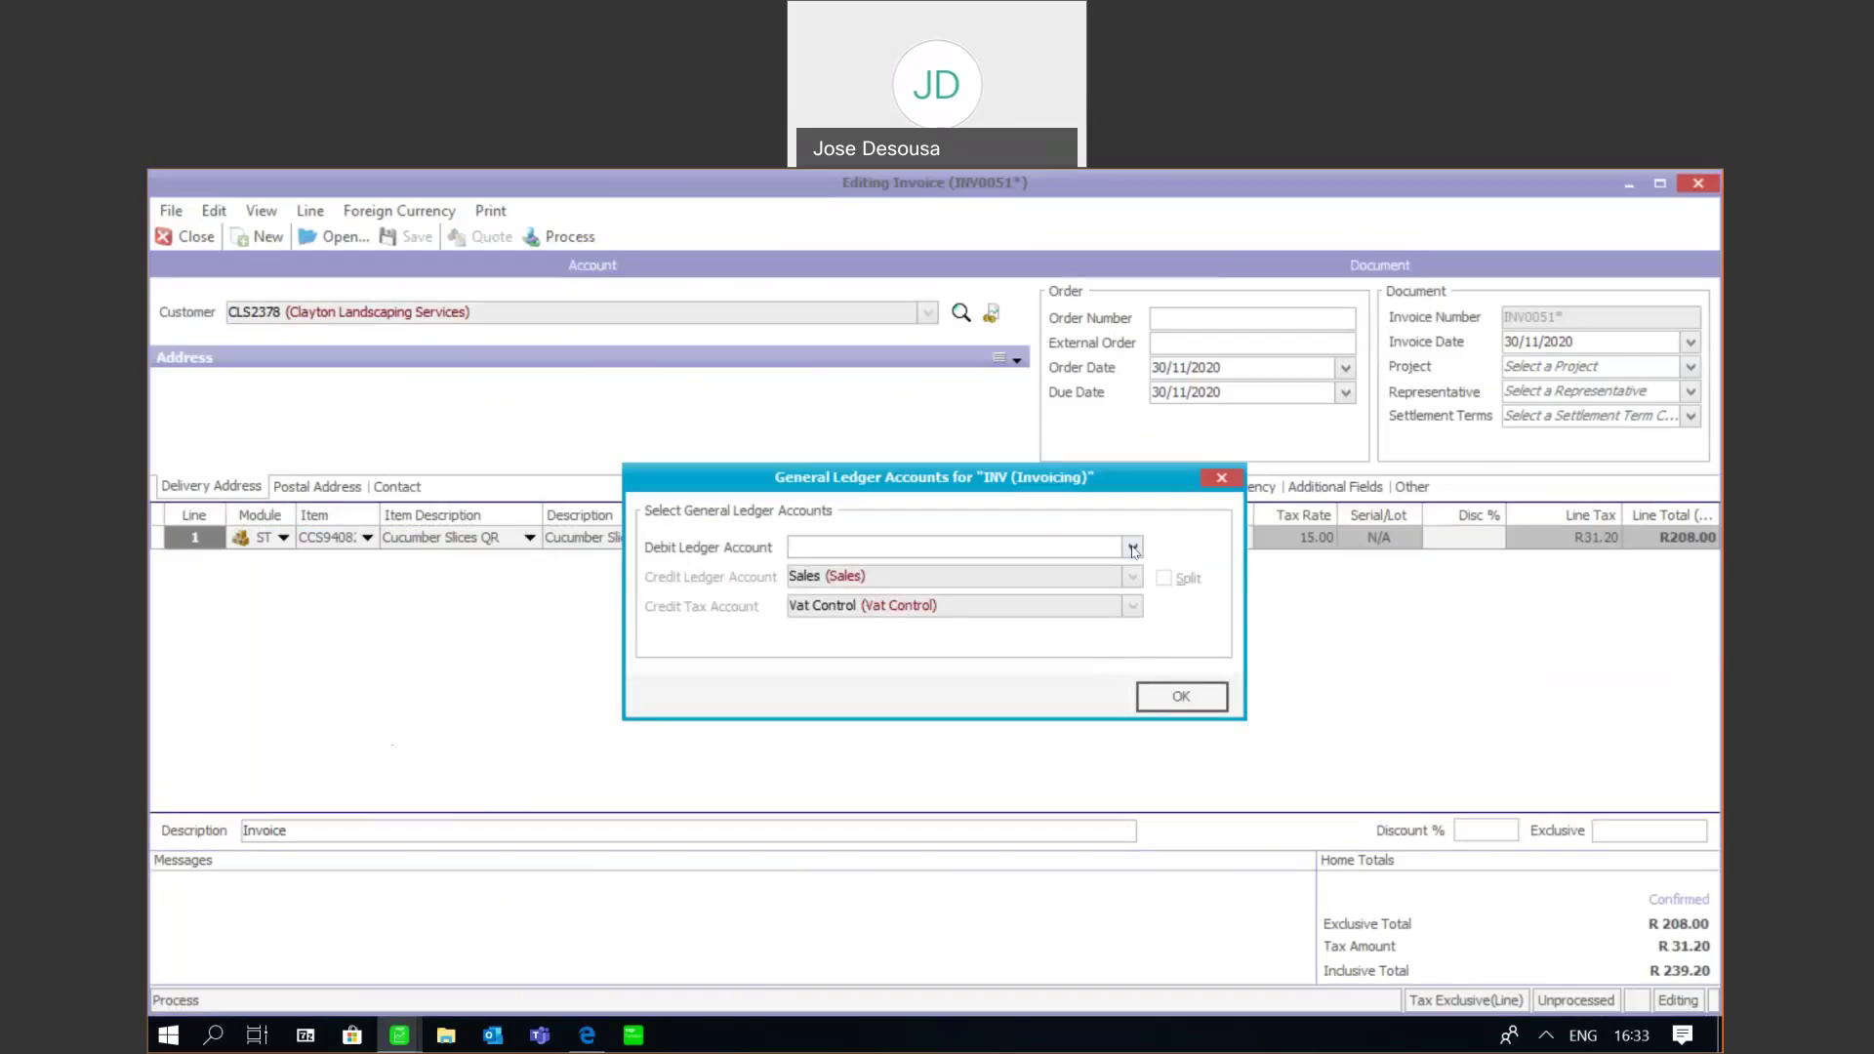
{"action": "type", "text": "Receivables Control"}
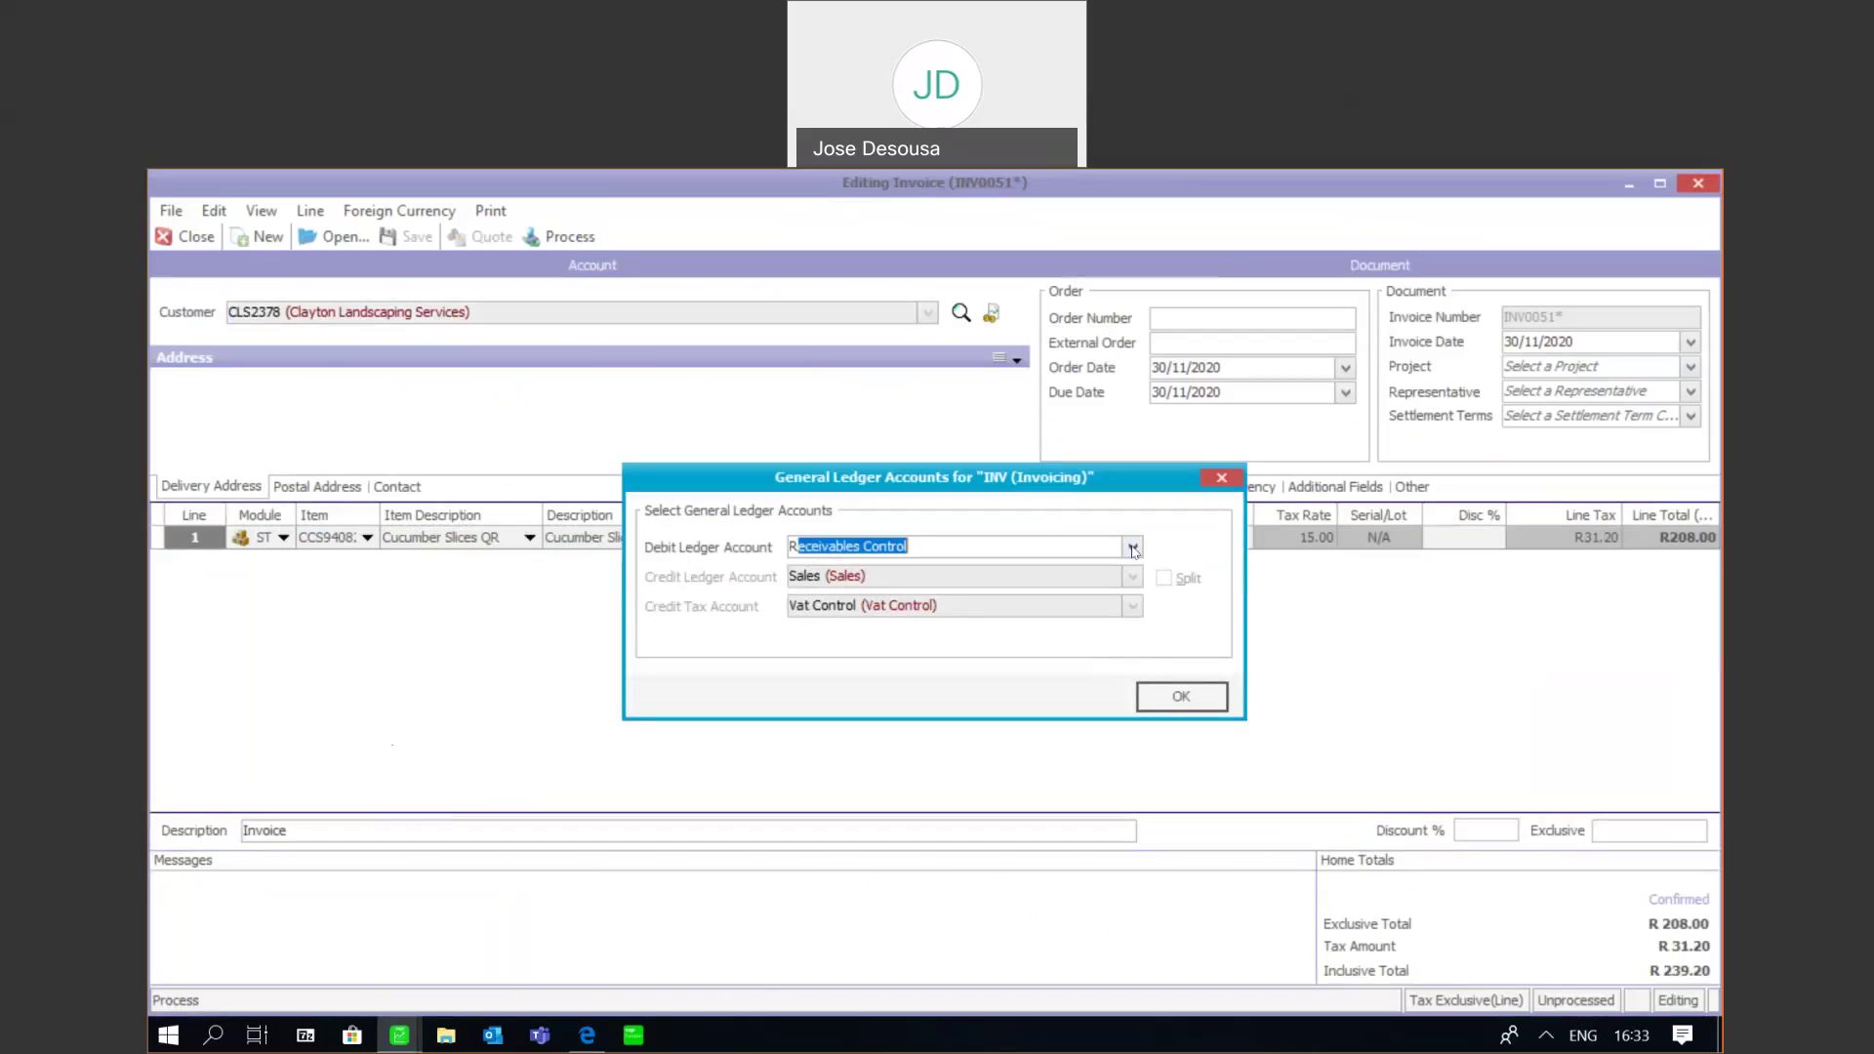
{"action": "left_click", "coordinate": [1181, 697]}
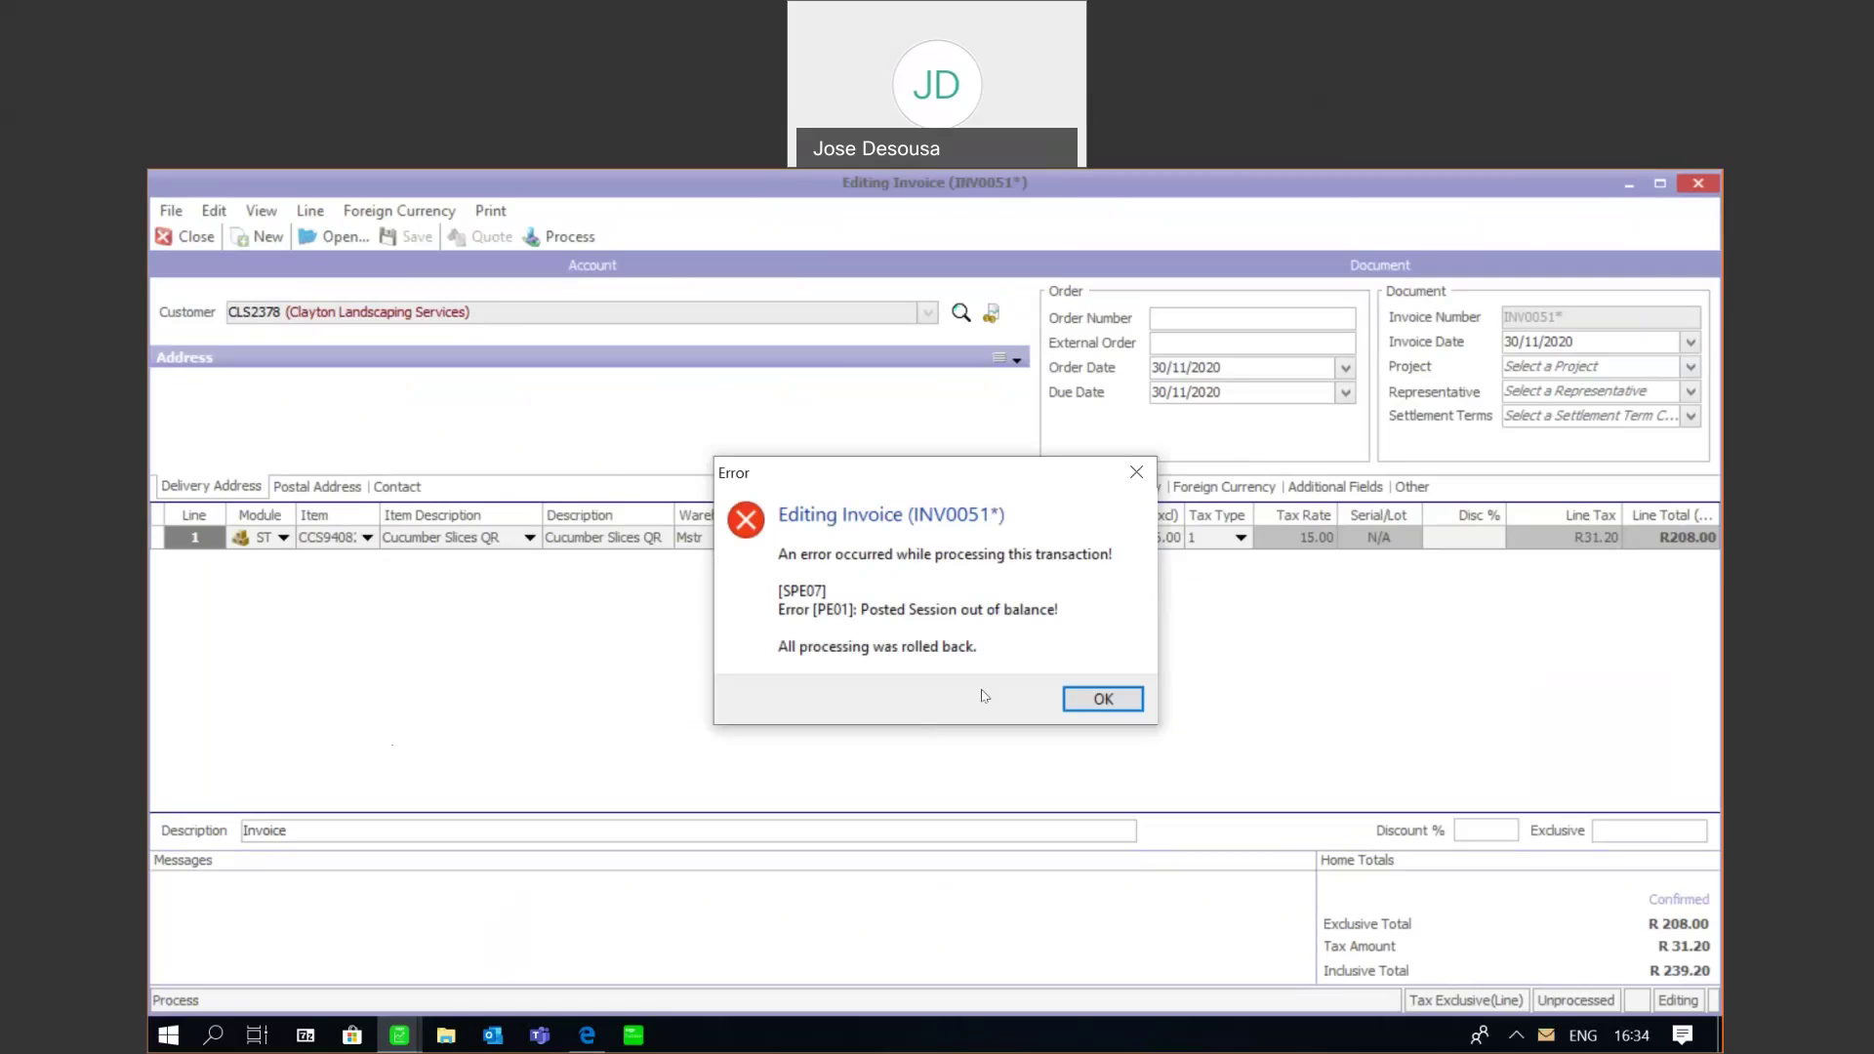
Dismiss the PE01 error, close the invoice, and select INV in Inventory Transaction Types
{"action": "left_click", "coordinate": [1087, 701]}
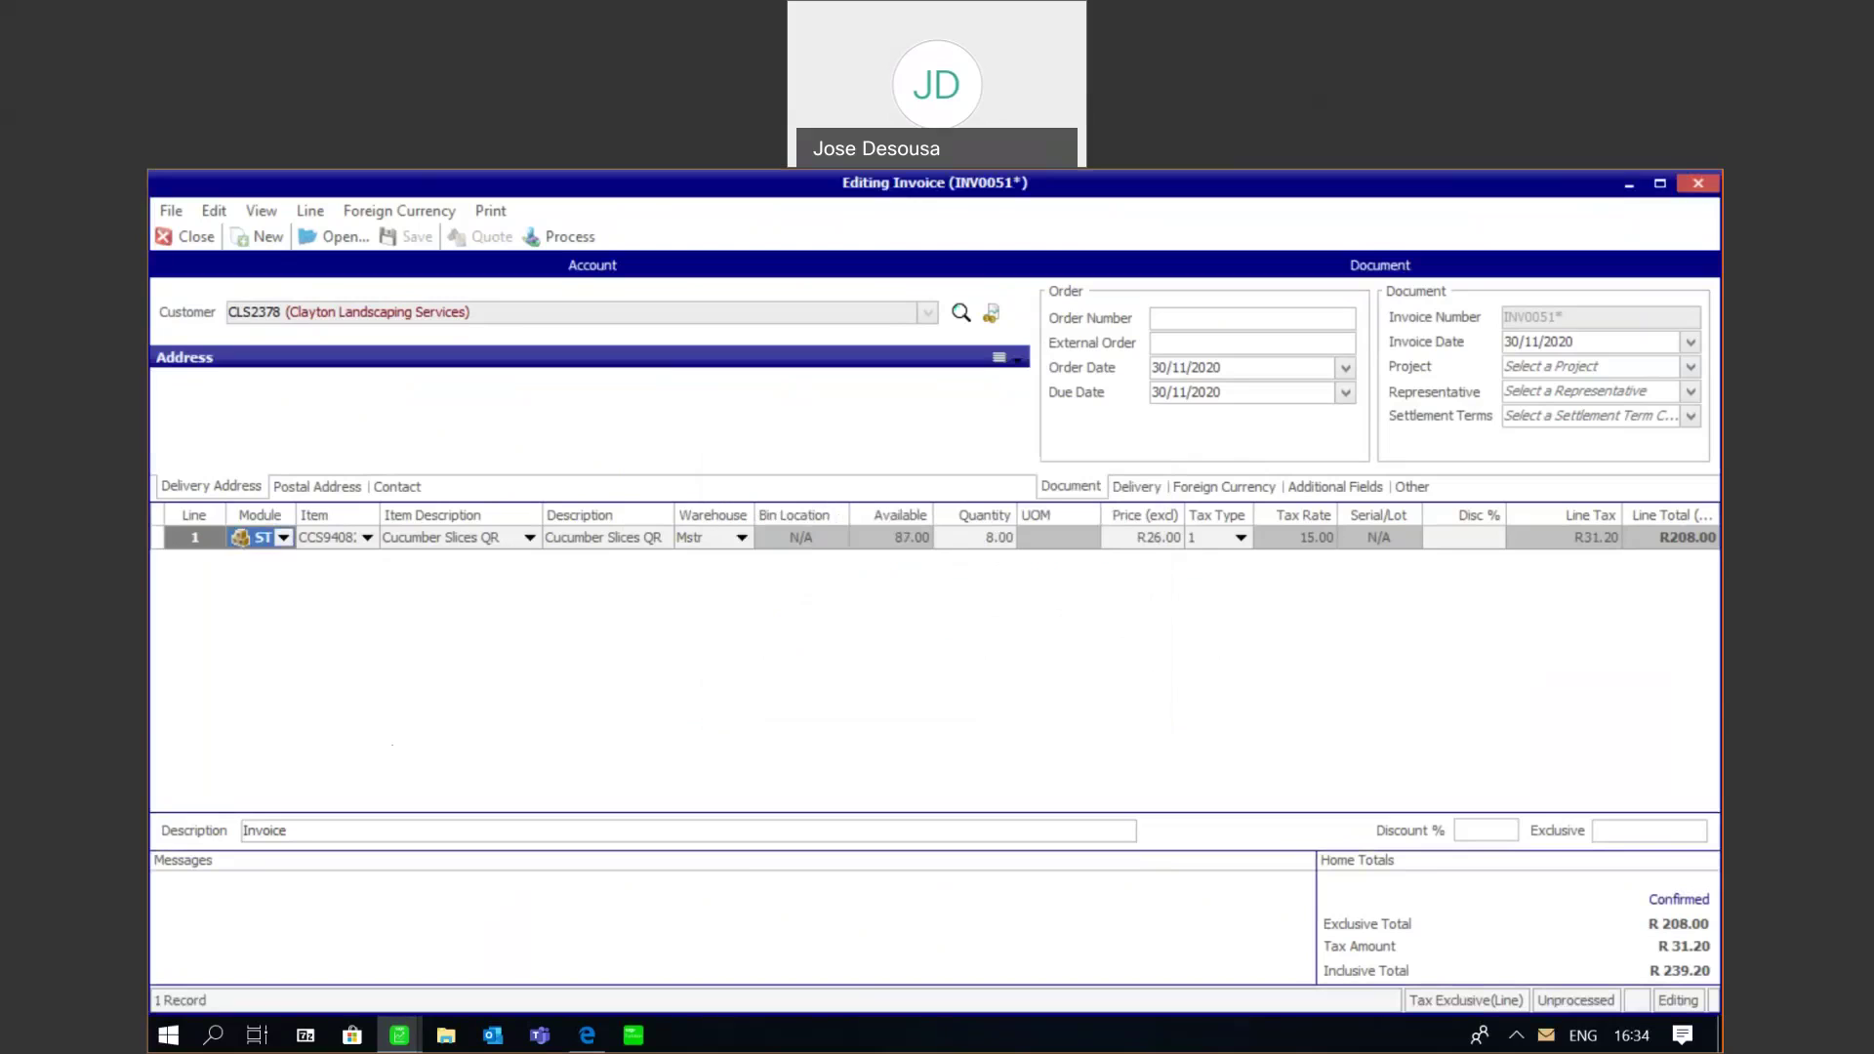
{"action": "left_click", "coordinate": [189, 239]}
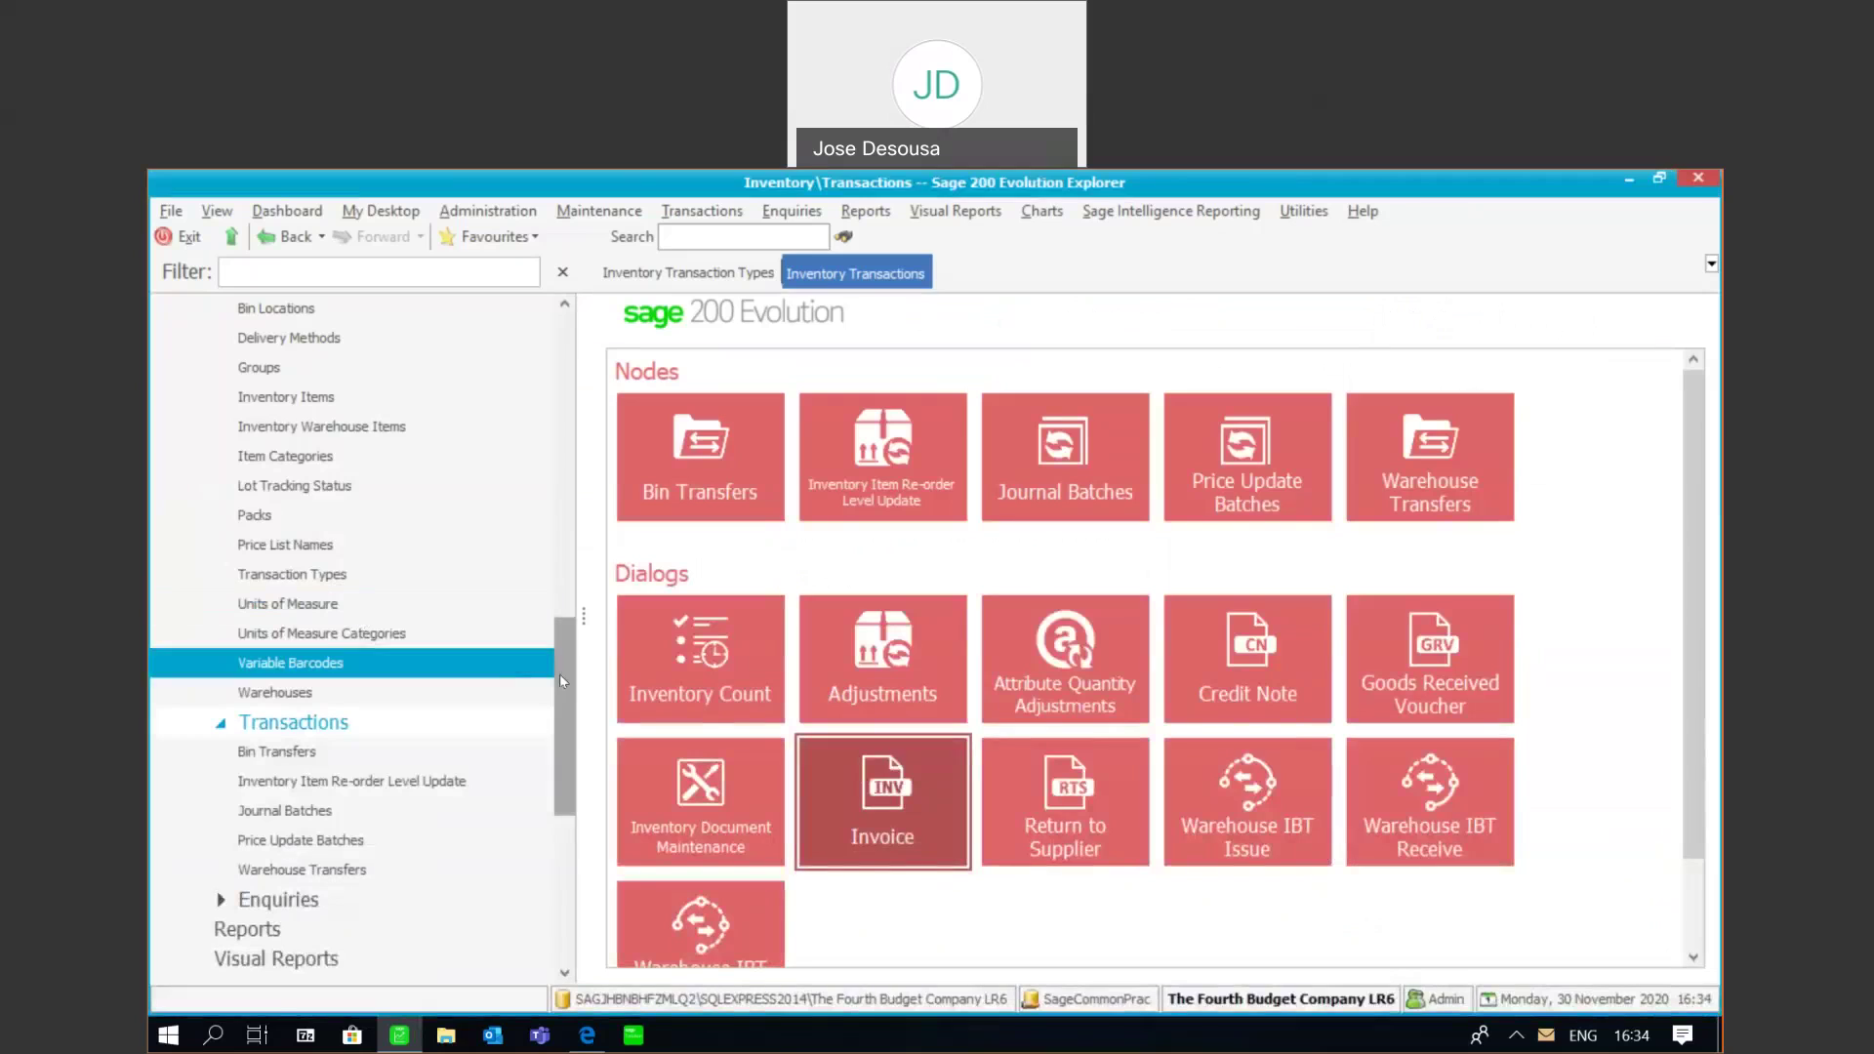
{"action": "left_click_drag", "start_coordinate": [563, 675], "coordinate": [562, 664]}
{"action": "left_click", "coordinate": [362, 607]}
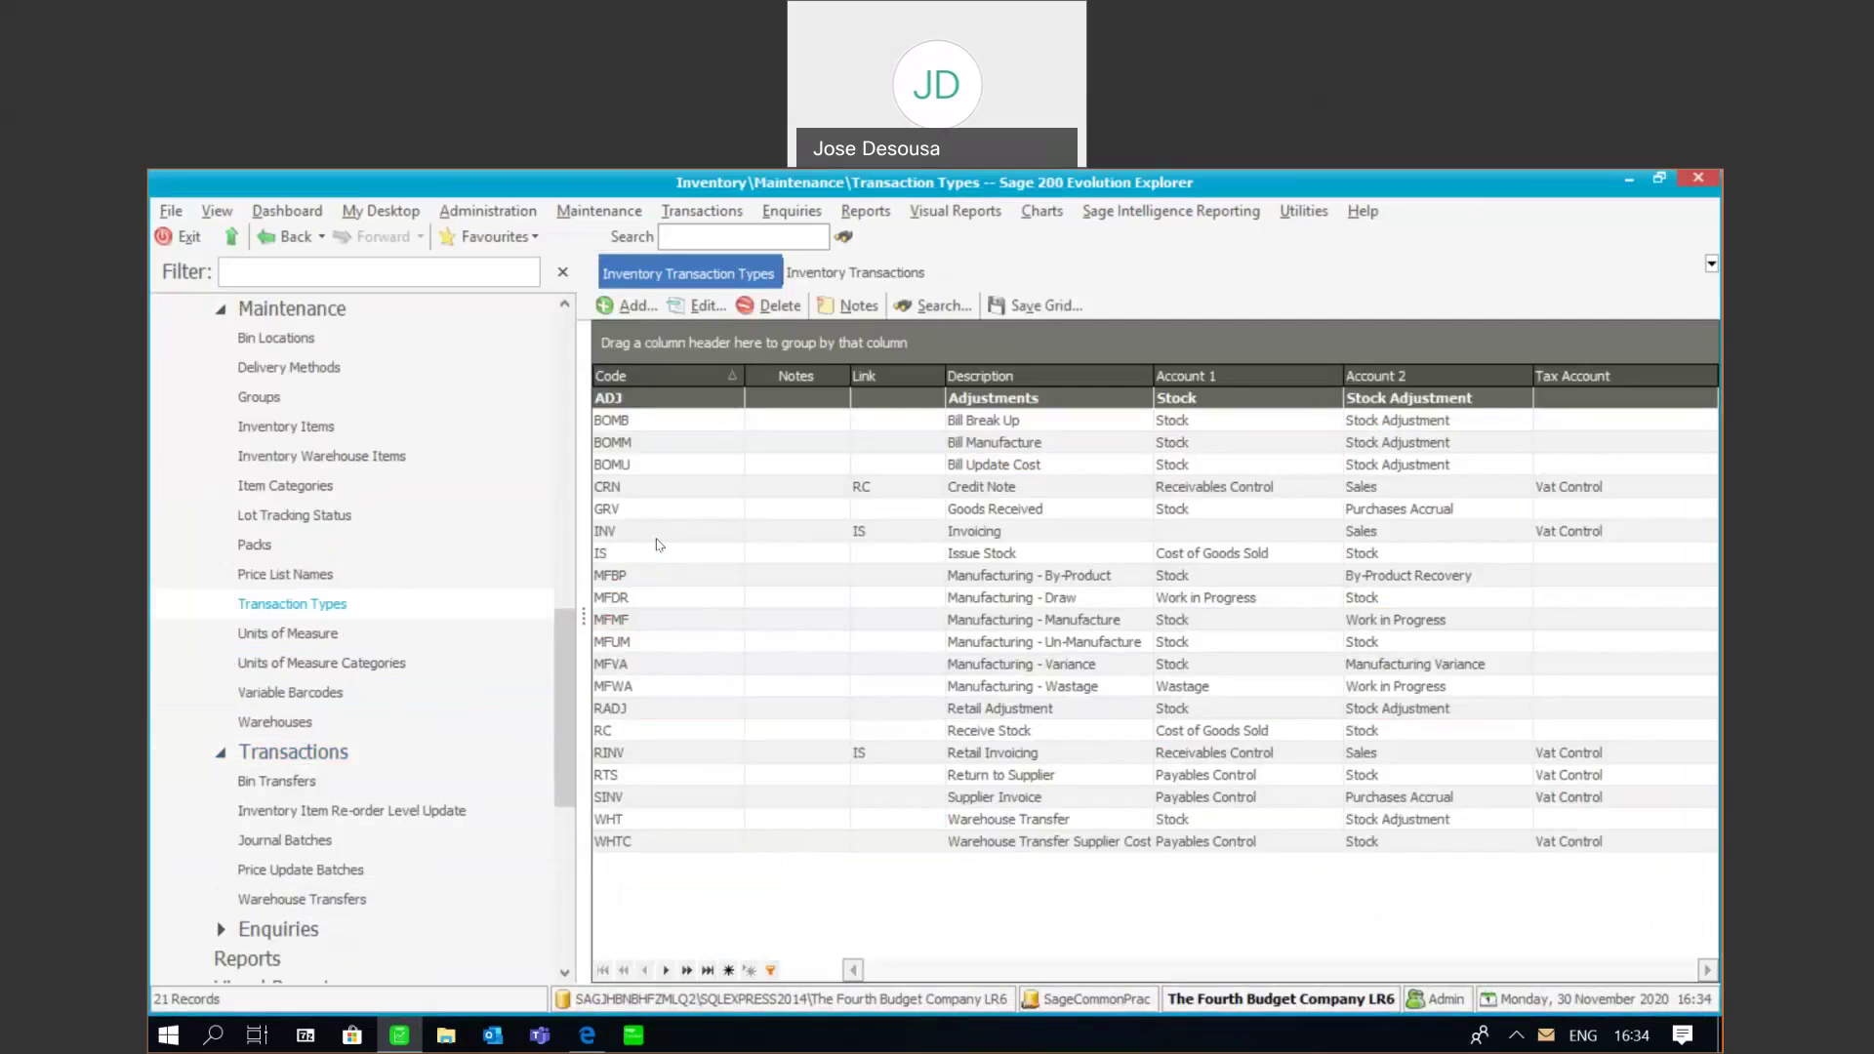
{"action": "left_click", "coordinate": [657, 539]}
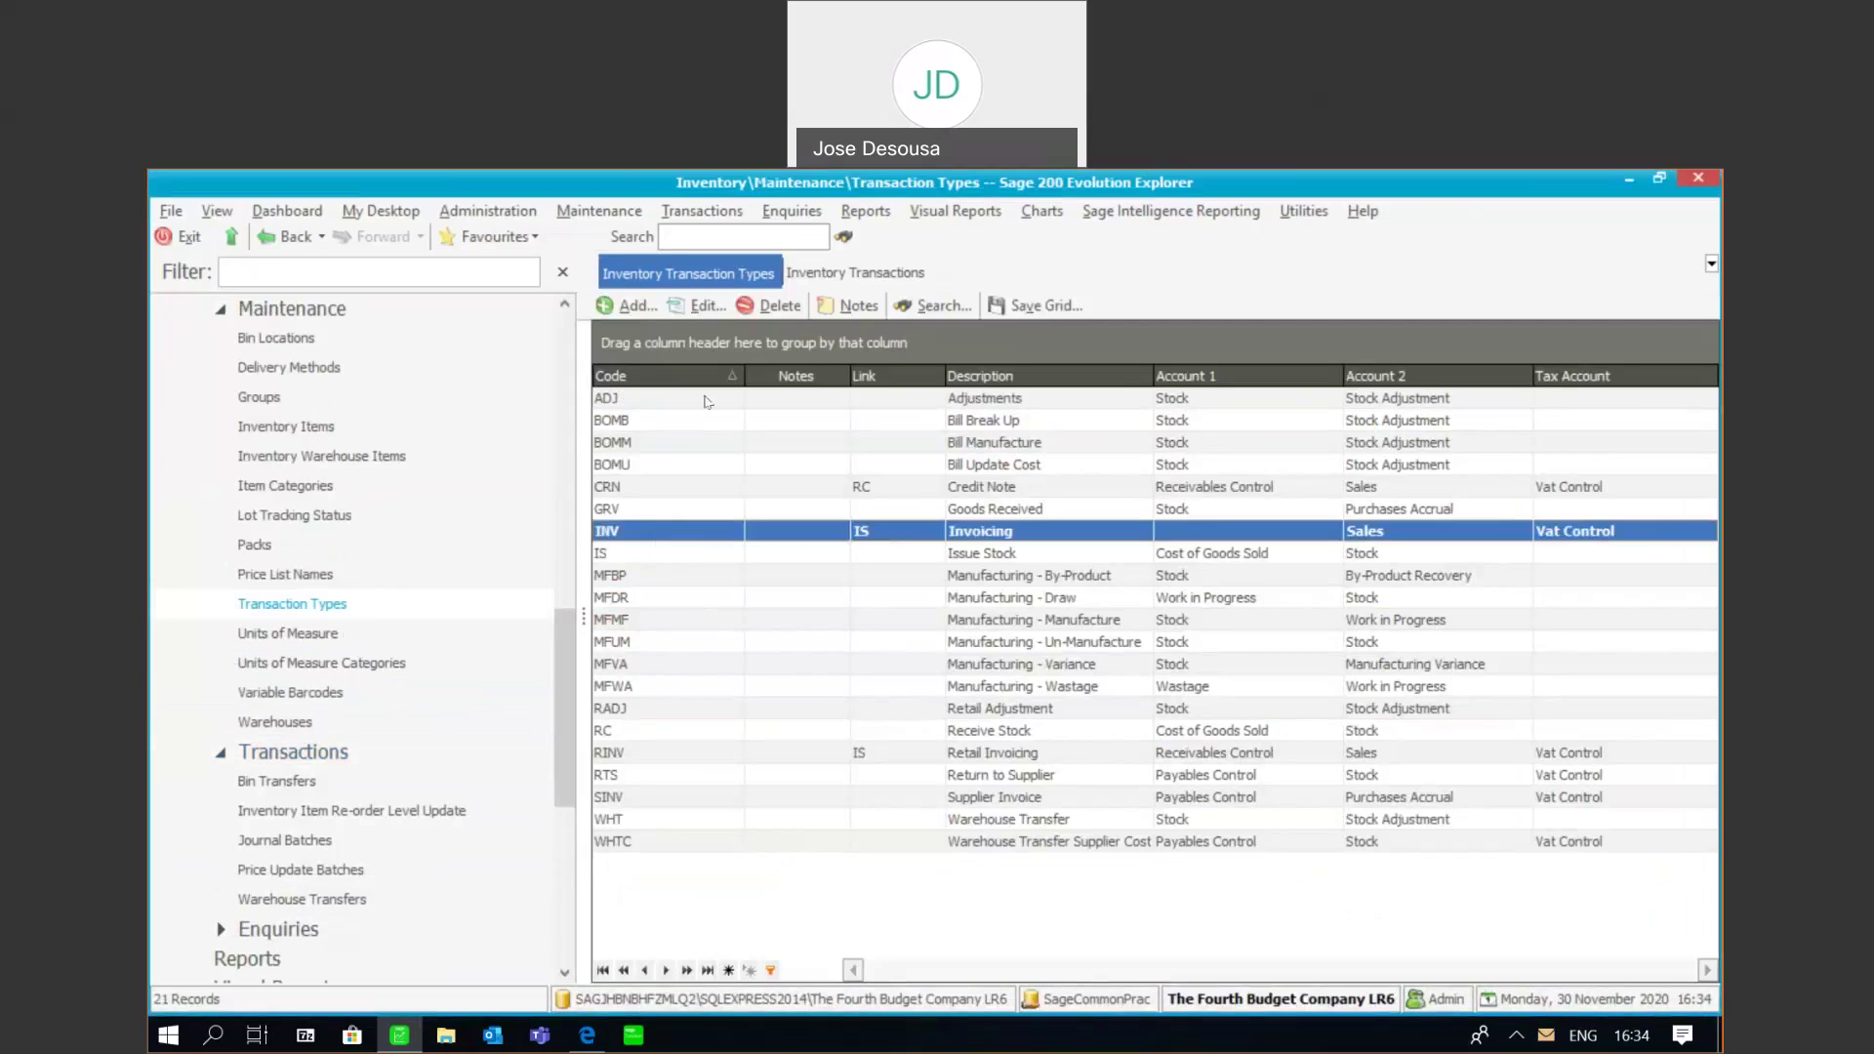
Edit the INV transaction type so its debit ledger account is Receivables Control, then save
{"action": "left_click", "coordinate": [705, 308]}
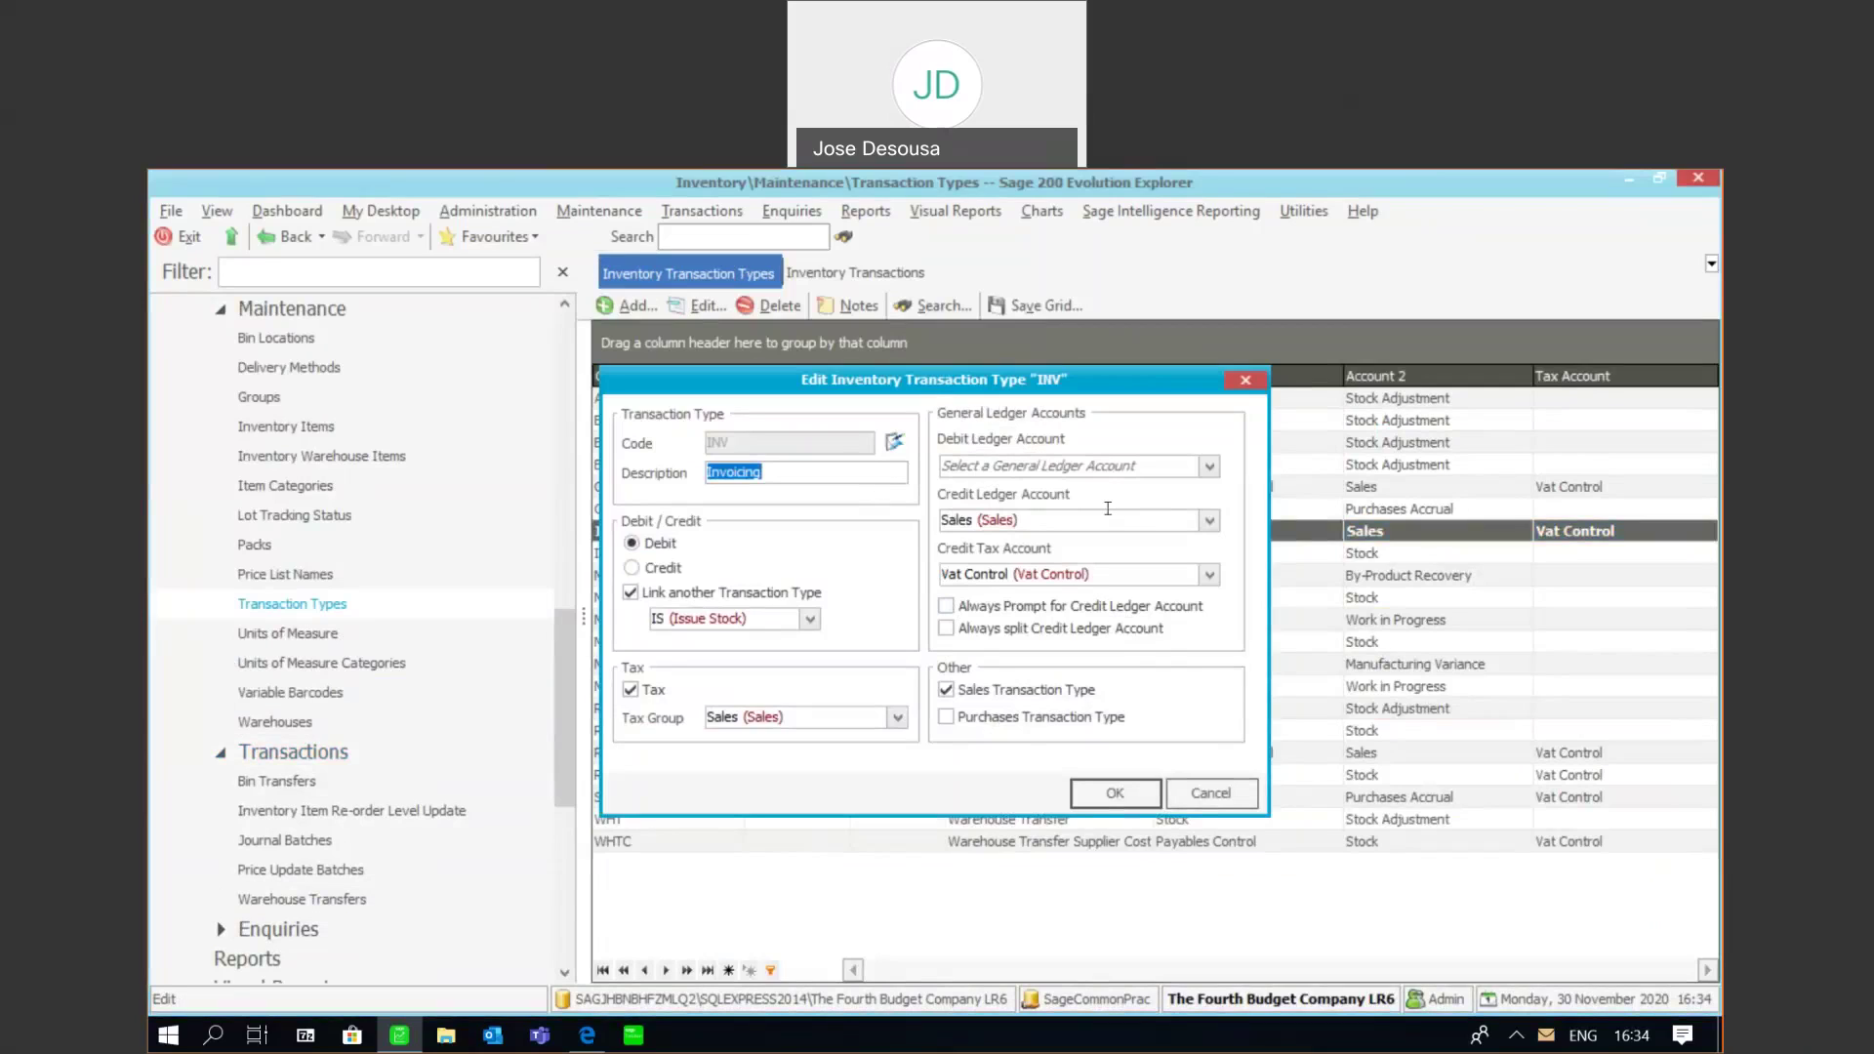
{"action": "left_click", "coordinate": [1132, 462]}
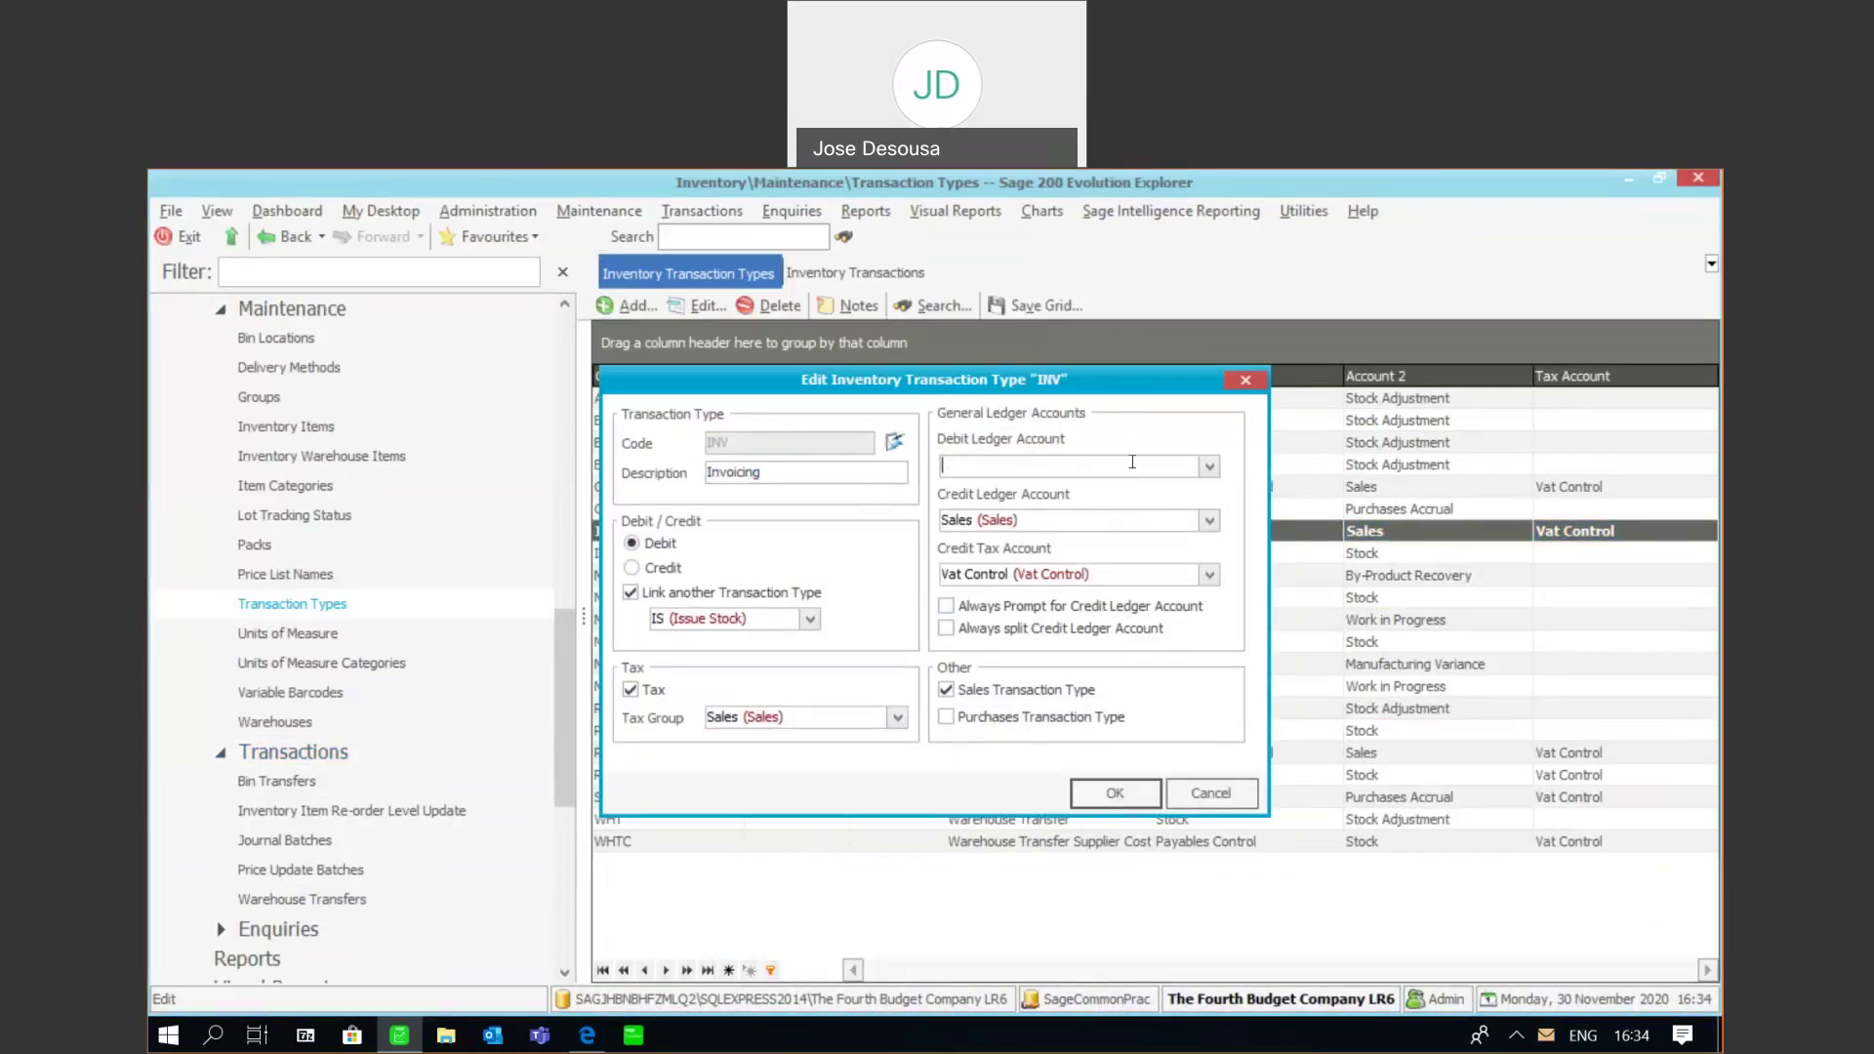
{"action": "left_click", "coordinate": [1211, 469]}
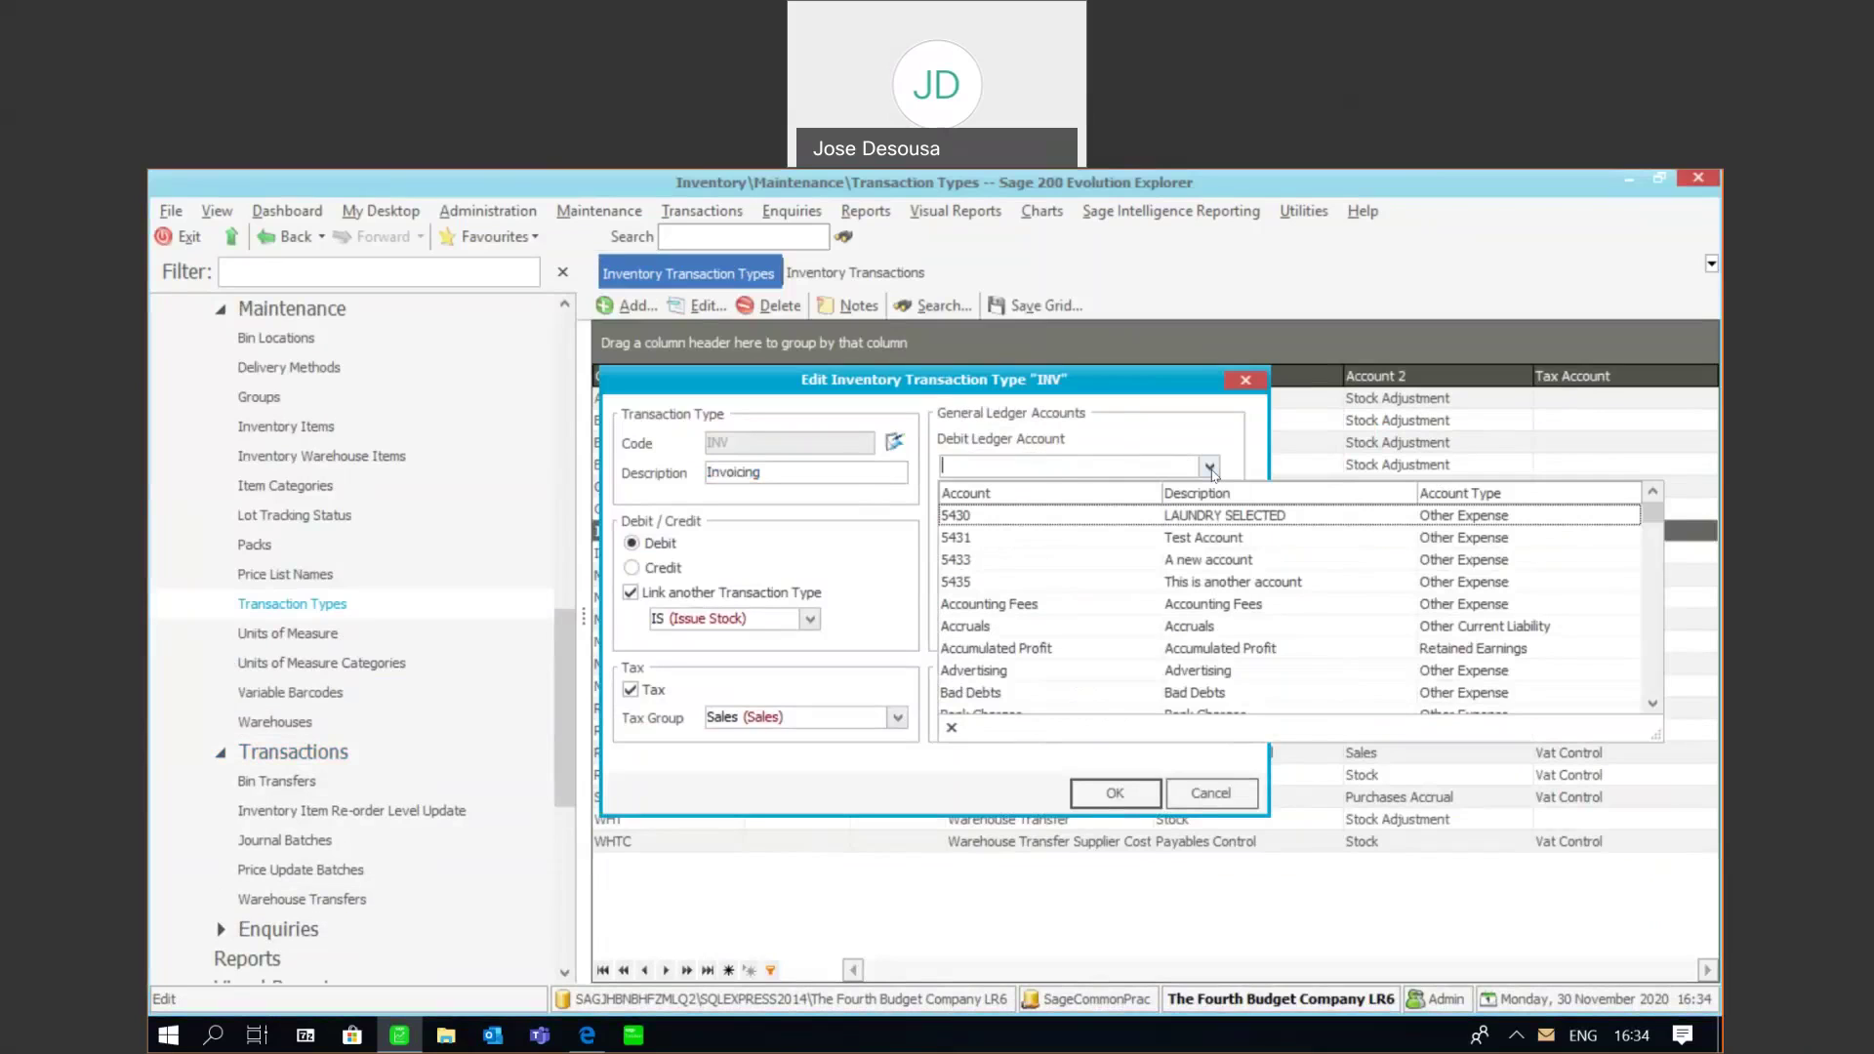
{"action": "type", "text": "Receivables Control"}
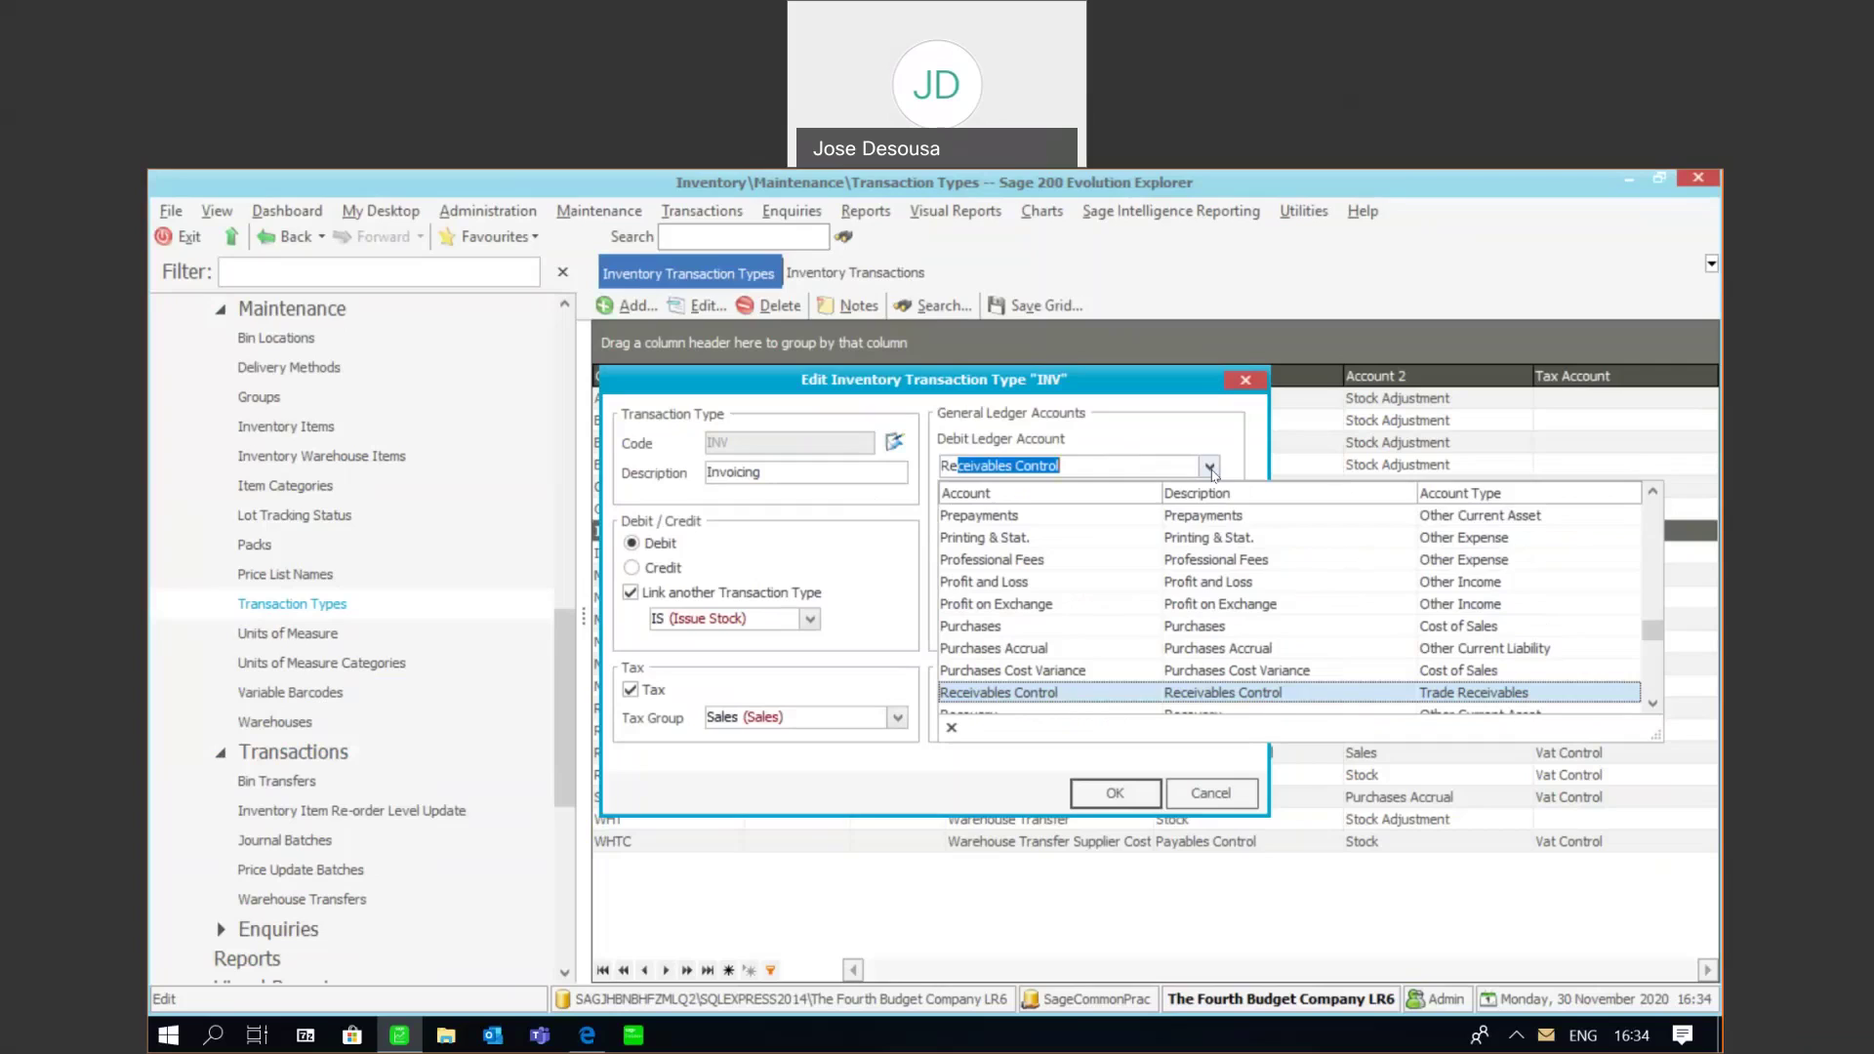
{"action": "key", "text": "Return"}
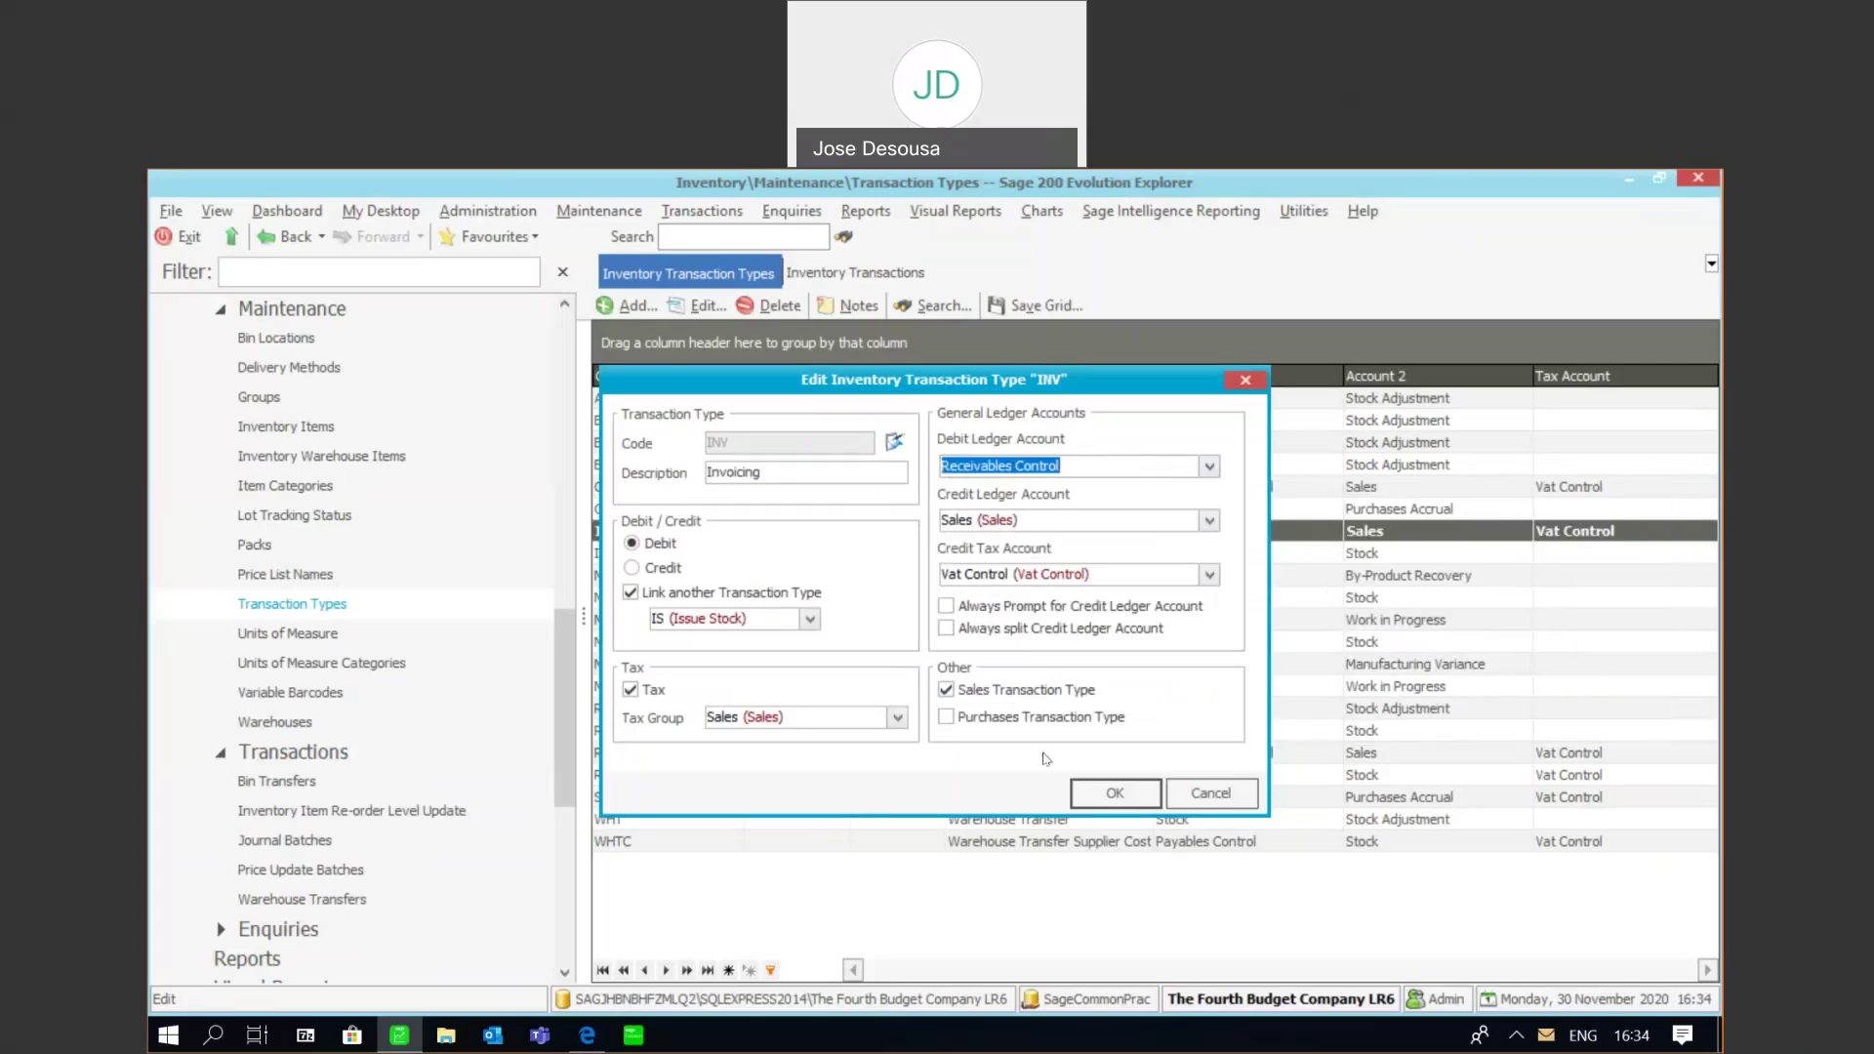
{"action": "left_click", "coordinate": [1083, 802]}
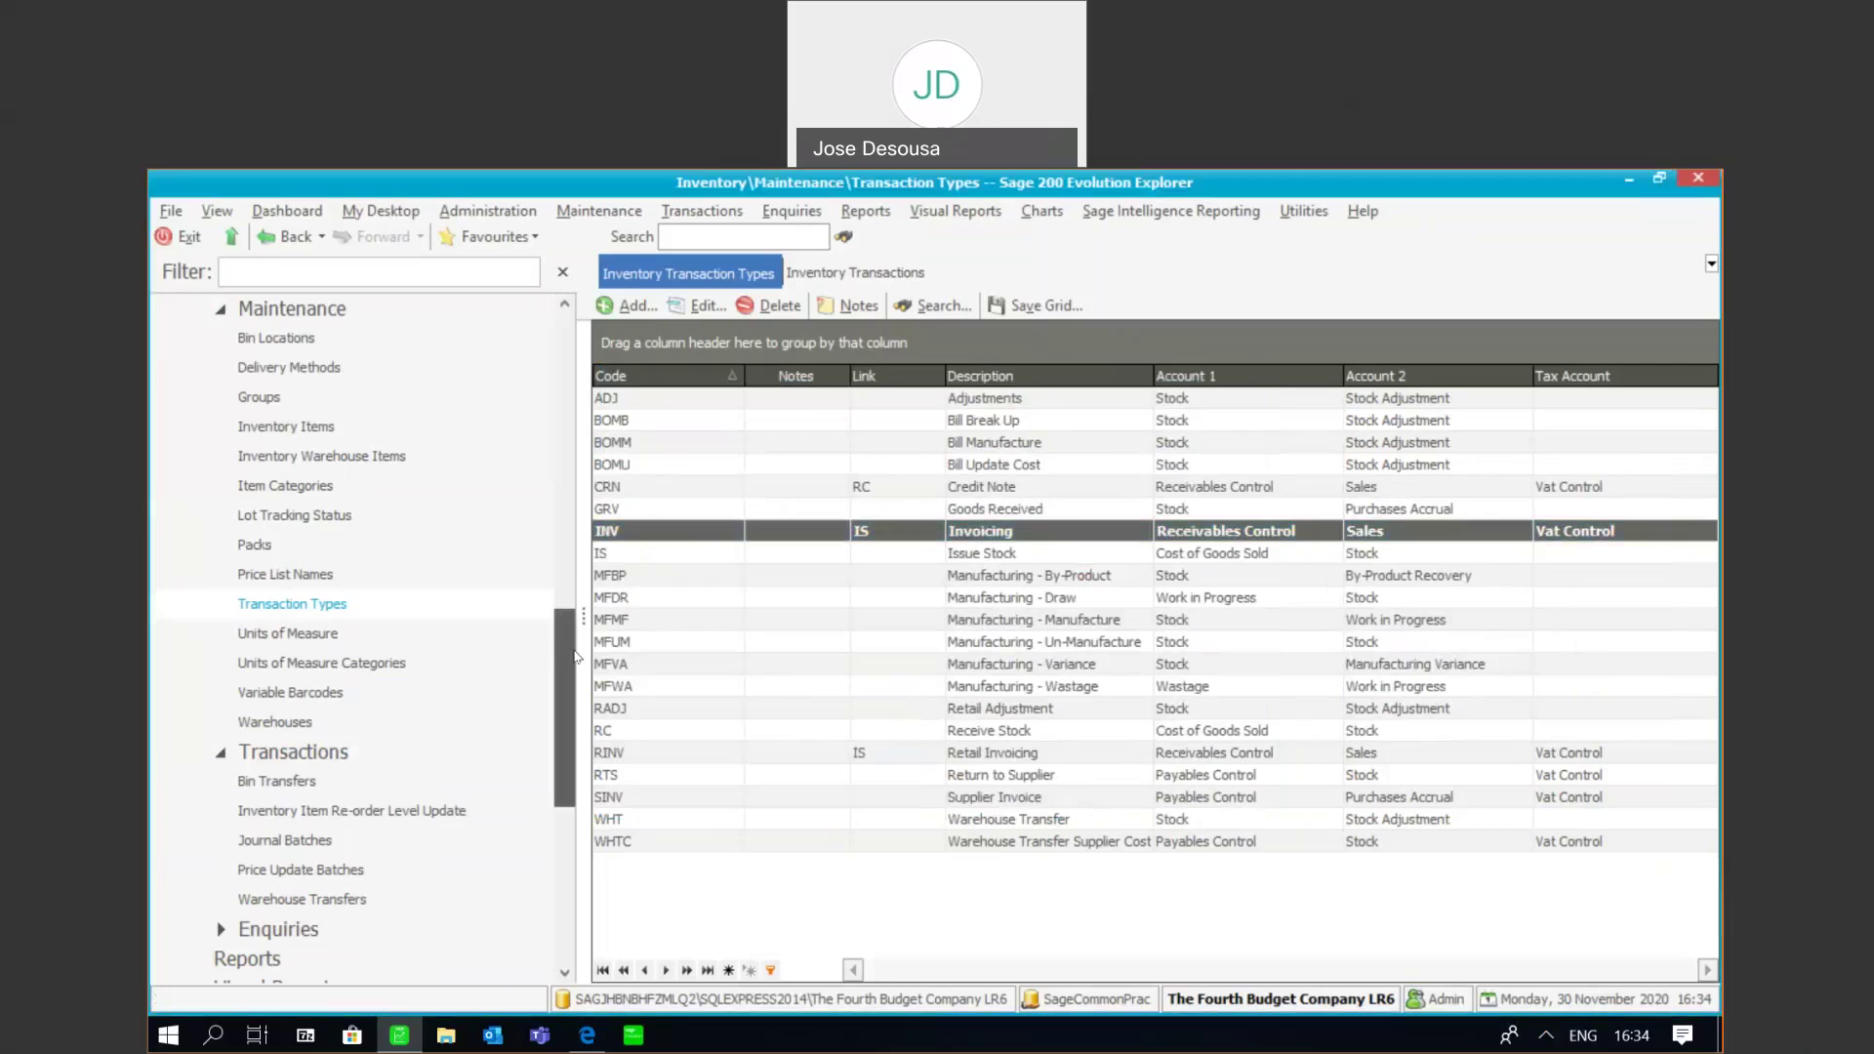
Return to the Inventory Transactions page and start a new invoice
{"action": "scroll", "coordinate": [439, 654], "scroll_direction": "down", "scroll_amount": 3}
{"action": "left_click", "coordinate": [375, 659]}
{"action": "left_click", "coordinate": [370, 654]}
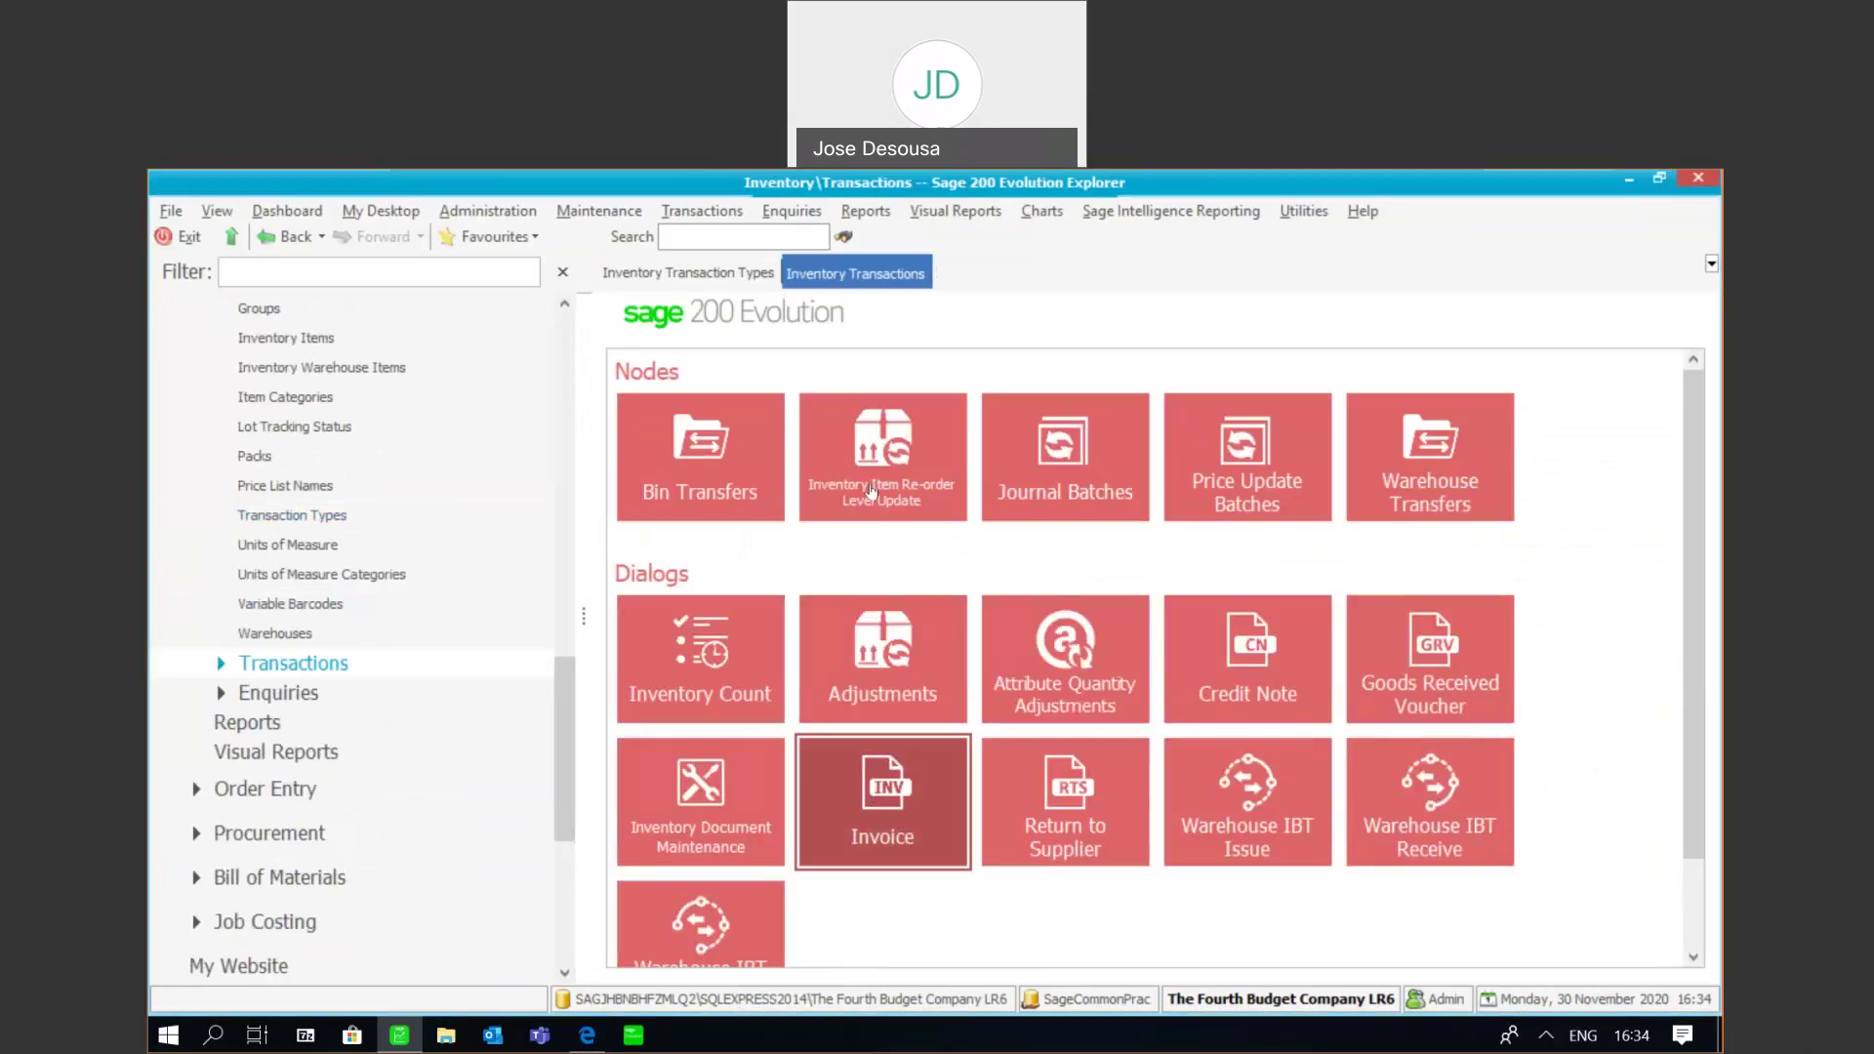
{"action": "key", "text": "Return"}
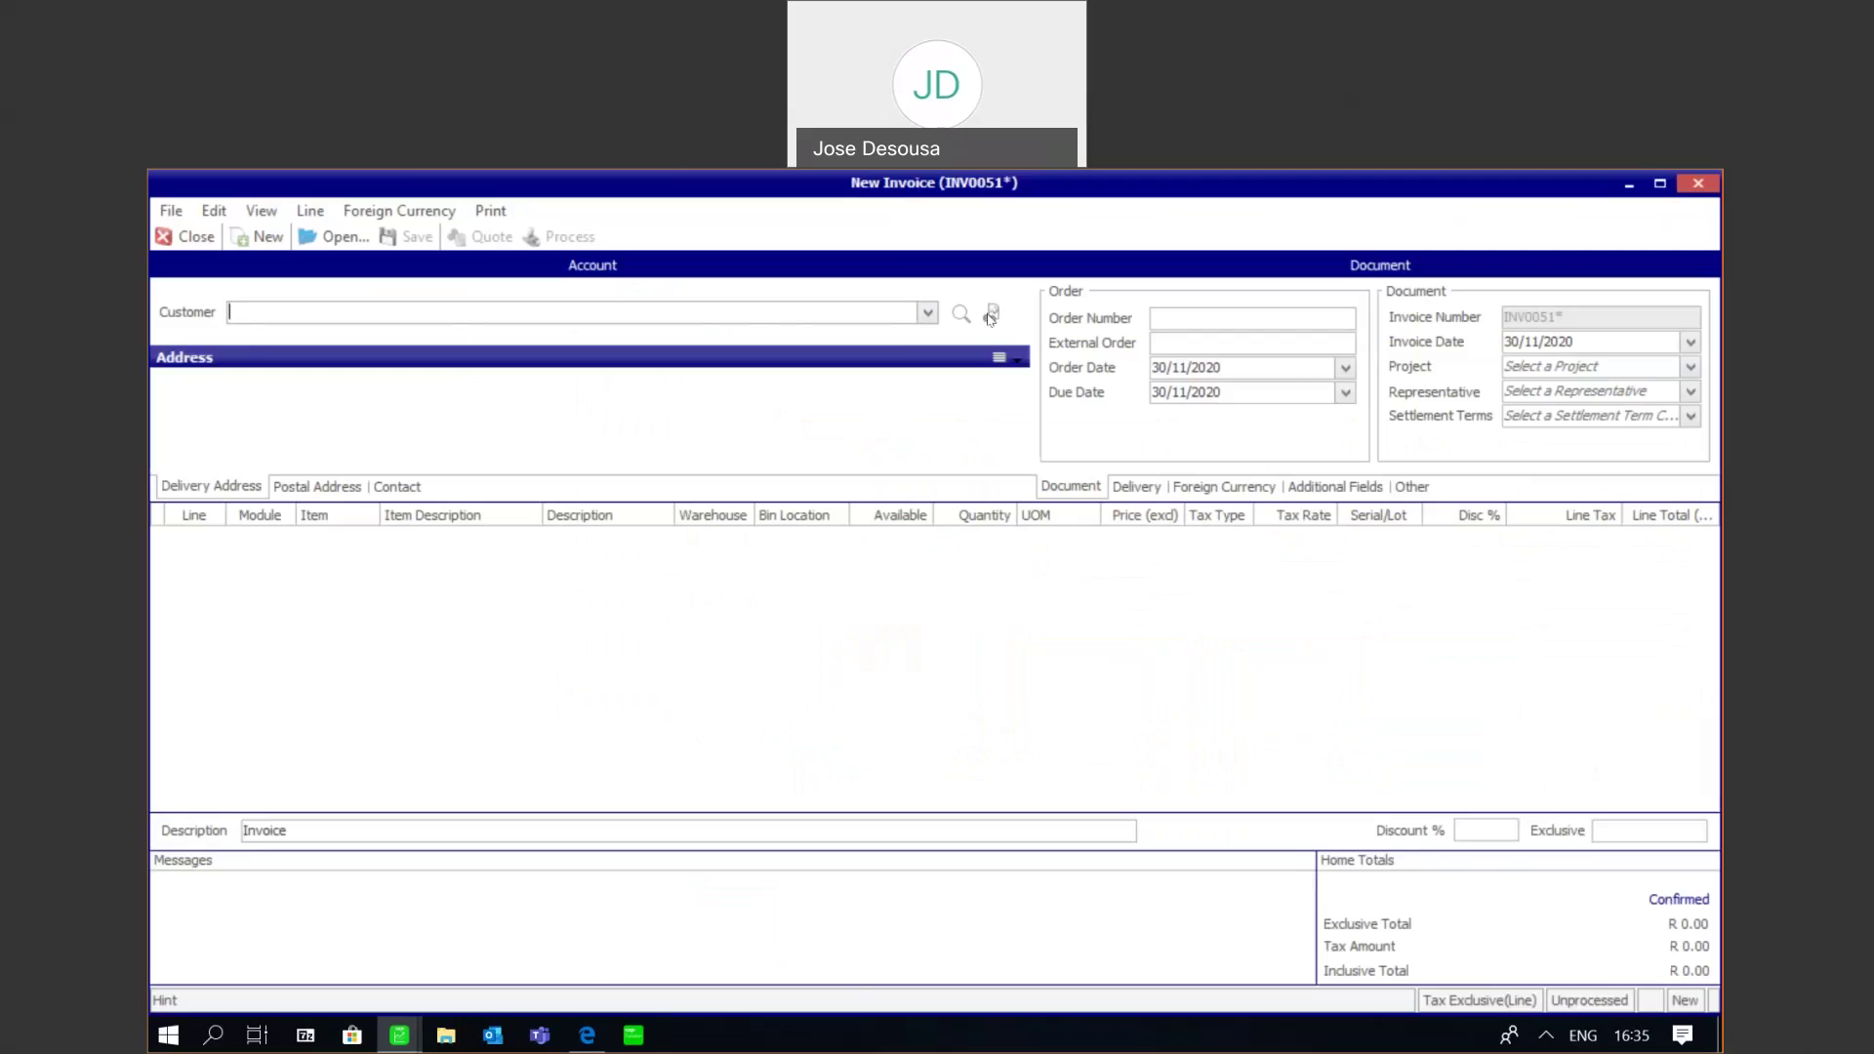
Invoice Clayton Landscaping Services for 8 Cucumber Slices QR at R26.00 from Mstr
{"action": "left_click", "coordinate": [927, 312]}
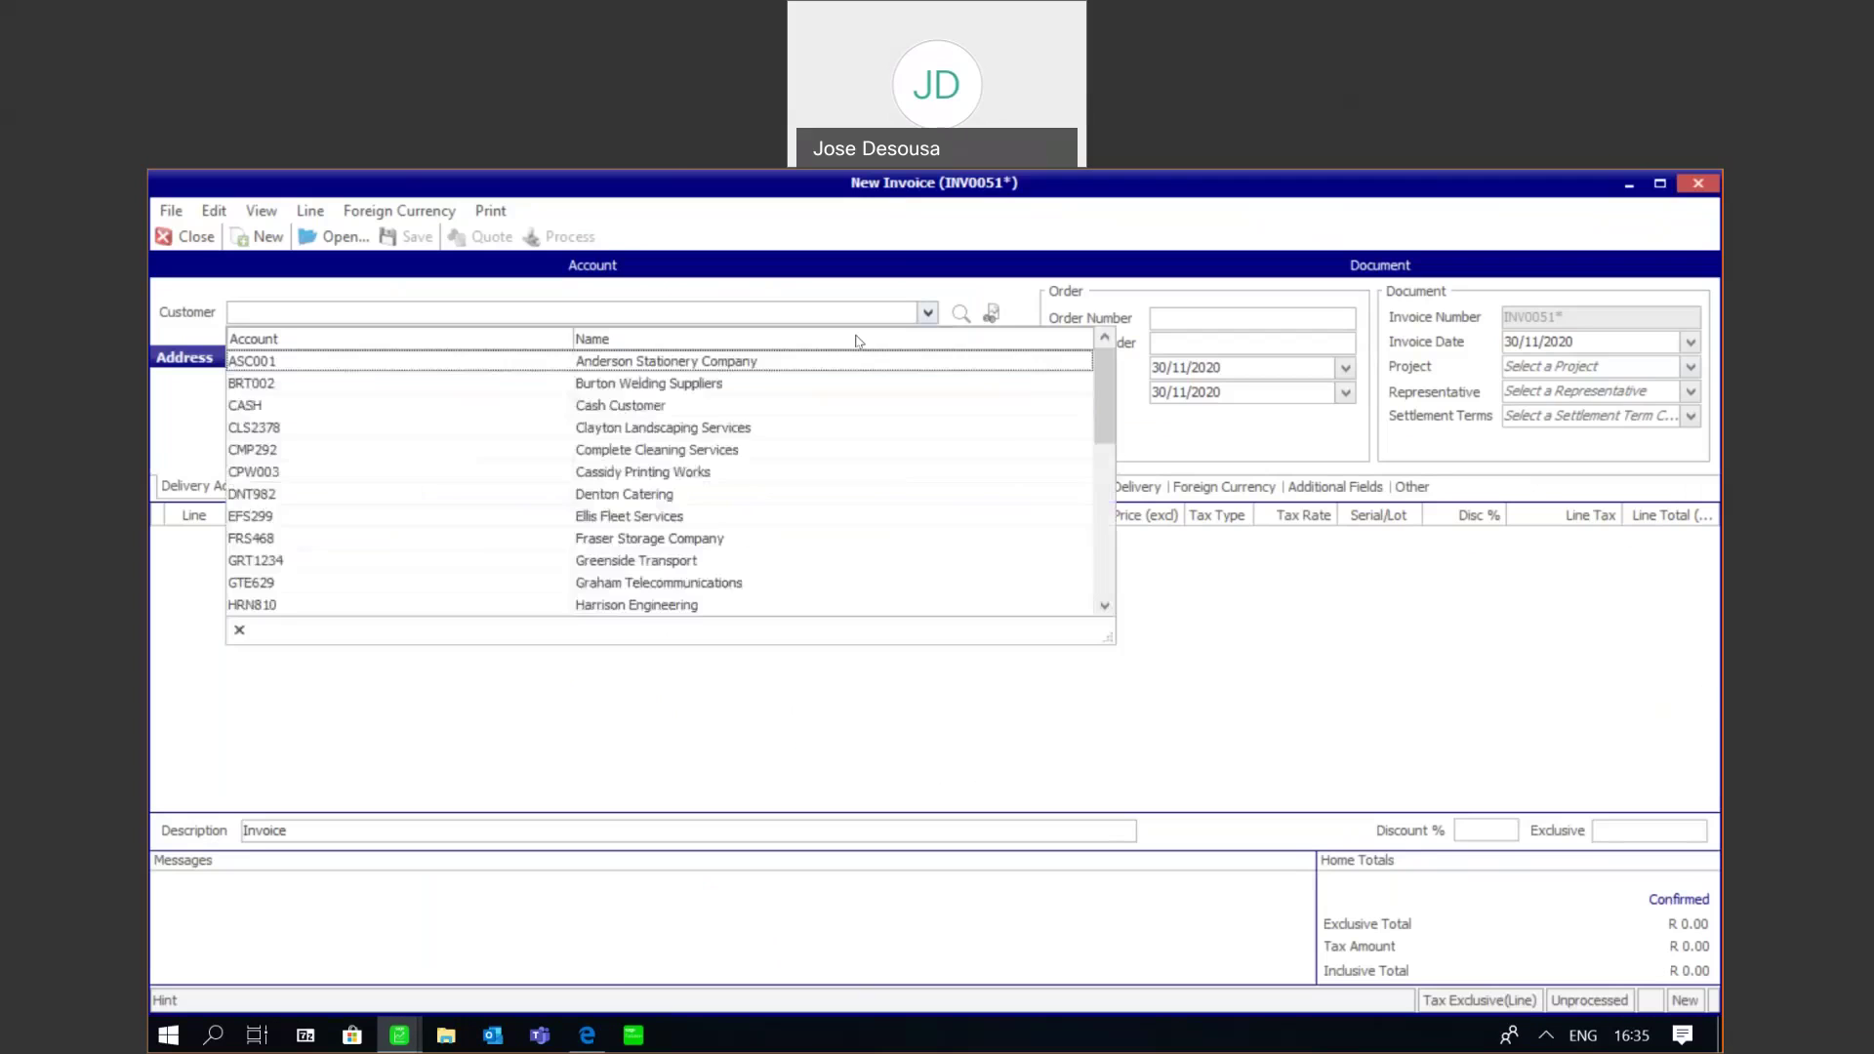
{"action": "left_click", "coordinate": [676, 428]}
{"action": "left_click", "coordinate": [367, 537]}
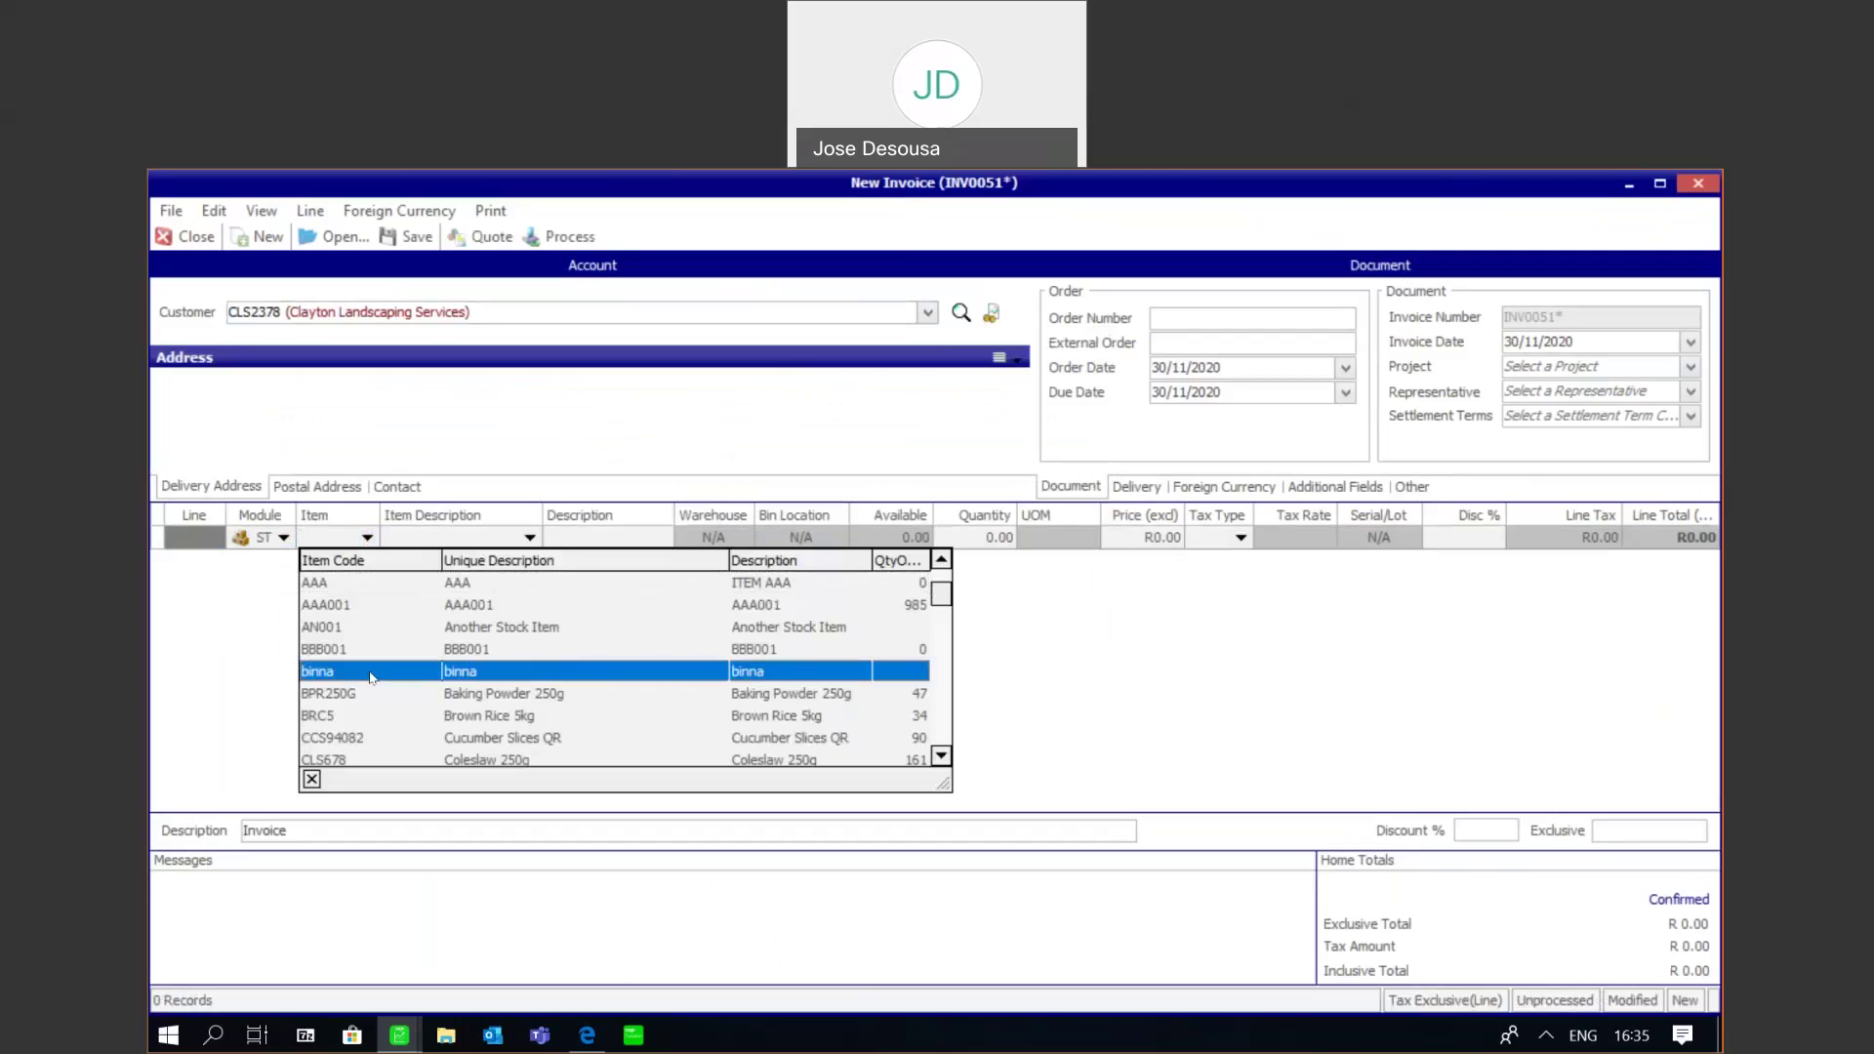
{"action": "left_click", "coordinate": [371, 738]}
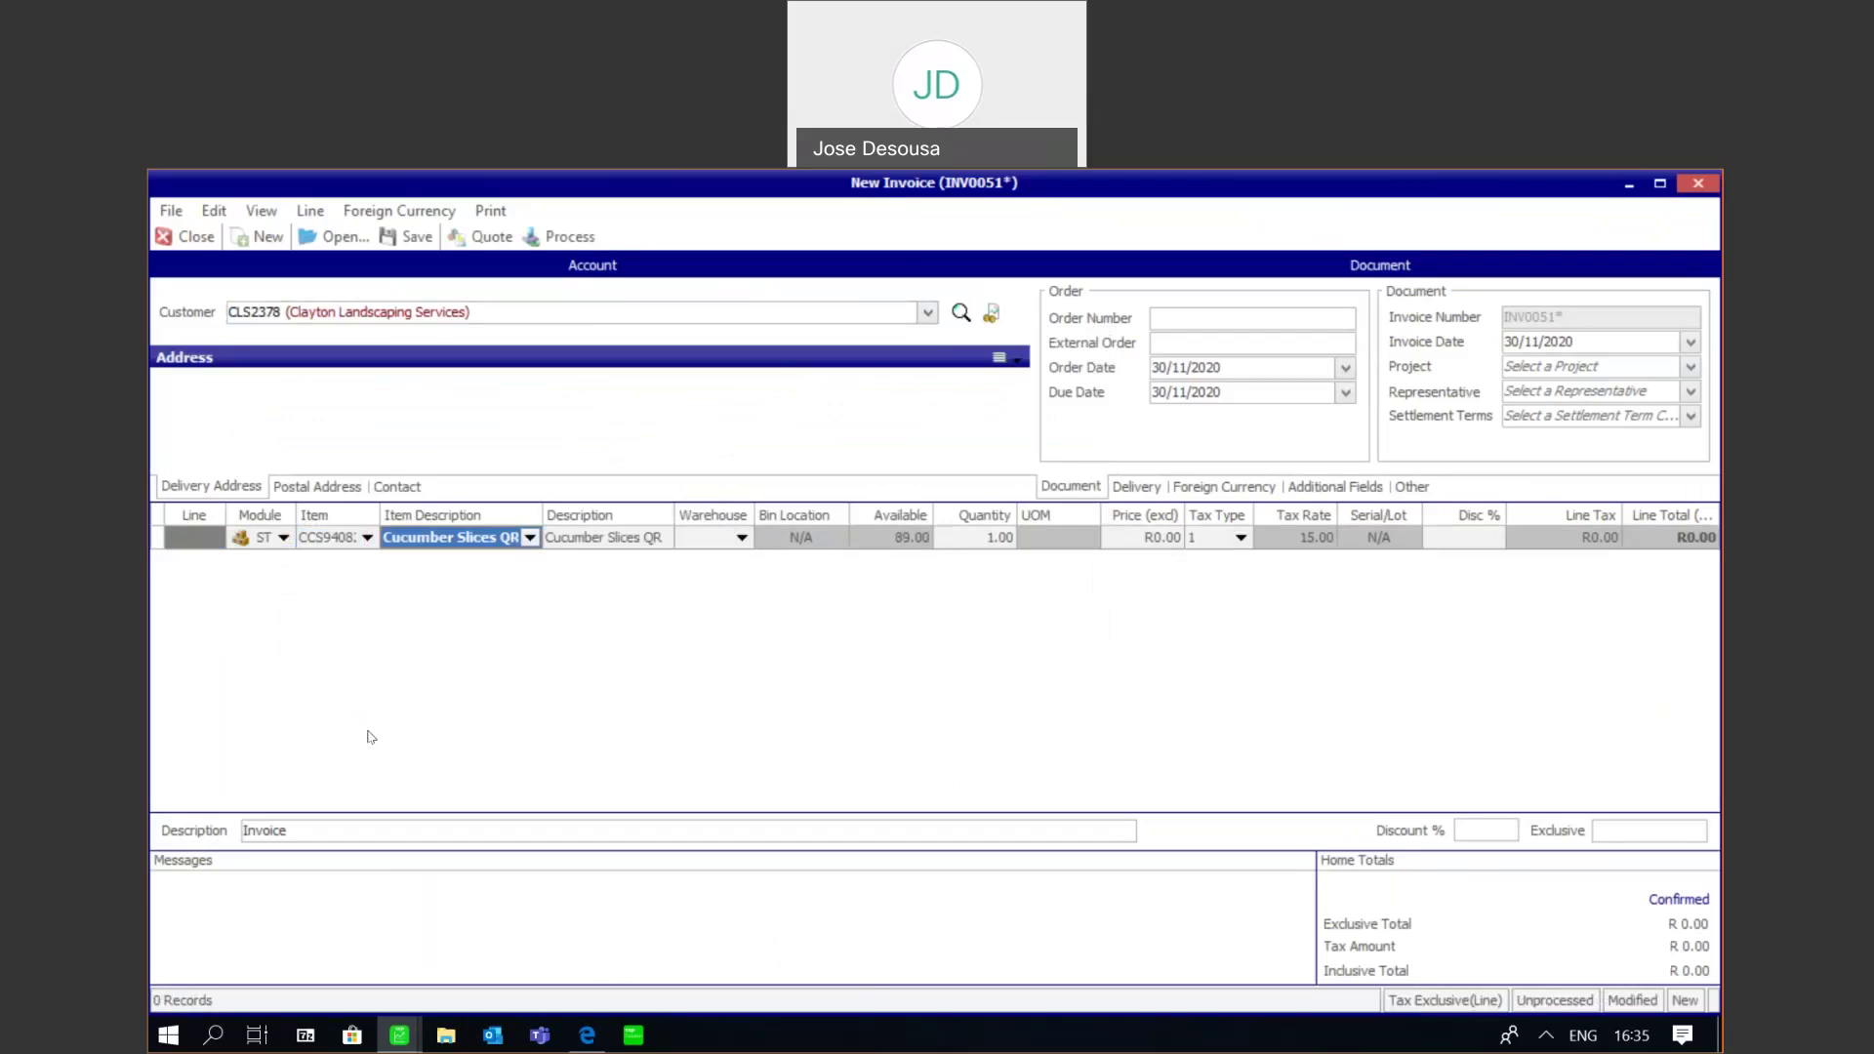
{"action": "key", "text": "Tab"}
{"action": "key", "text": "Tab"}
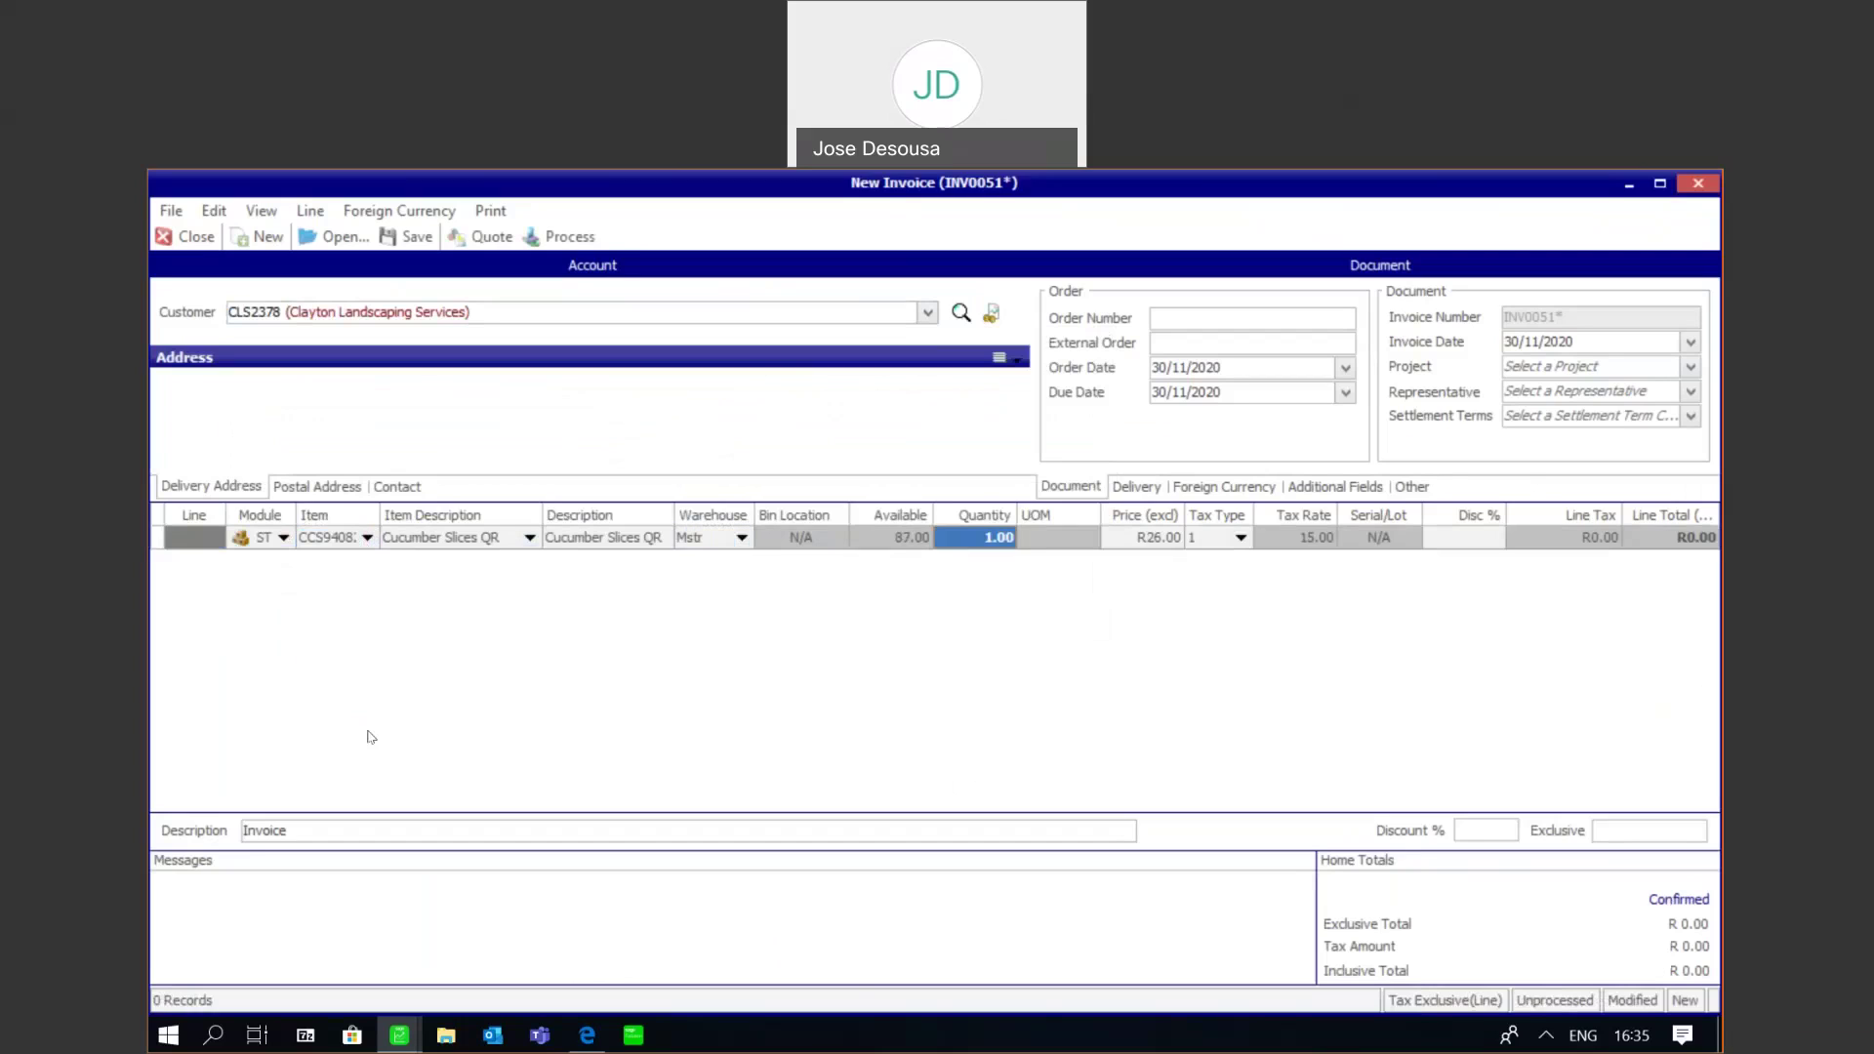
{"action": "type", "text": "8"}
{"action": "key", "text": "Tab"}
{"action": "key", "text": "Tab"}
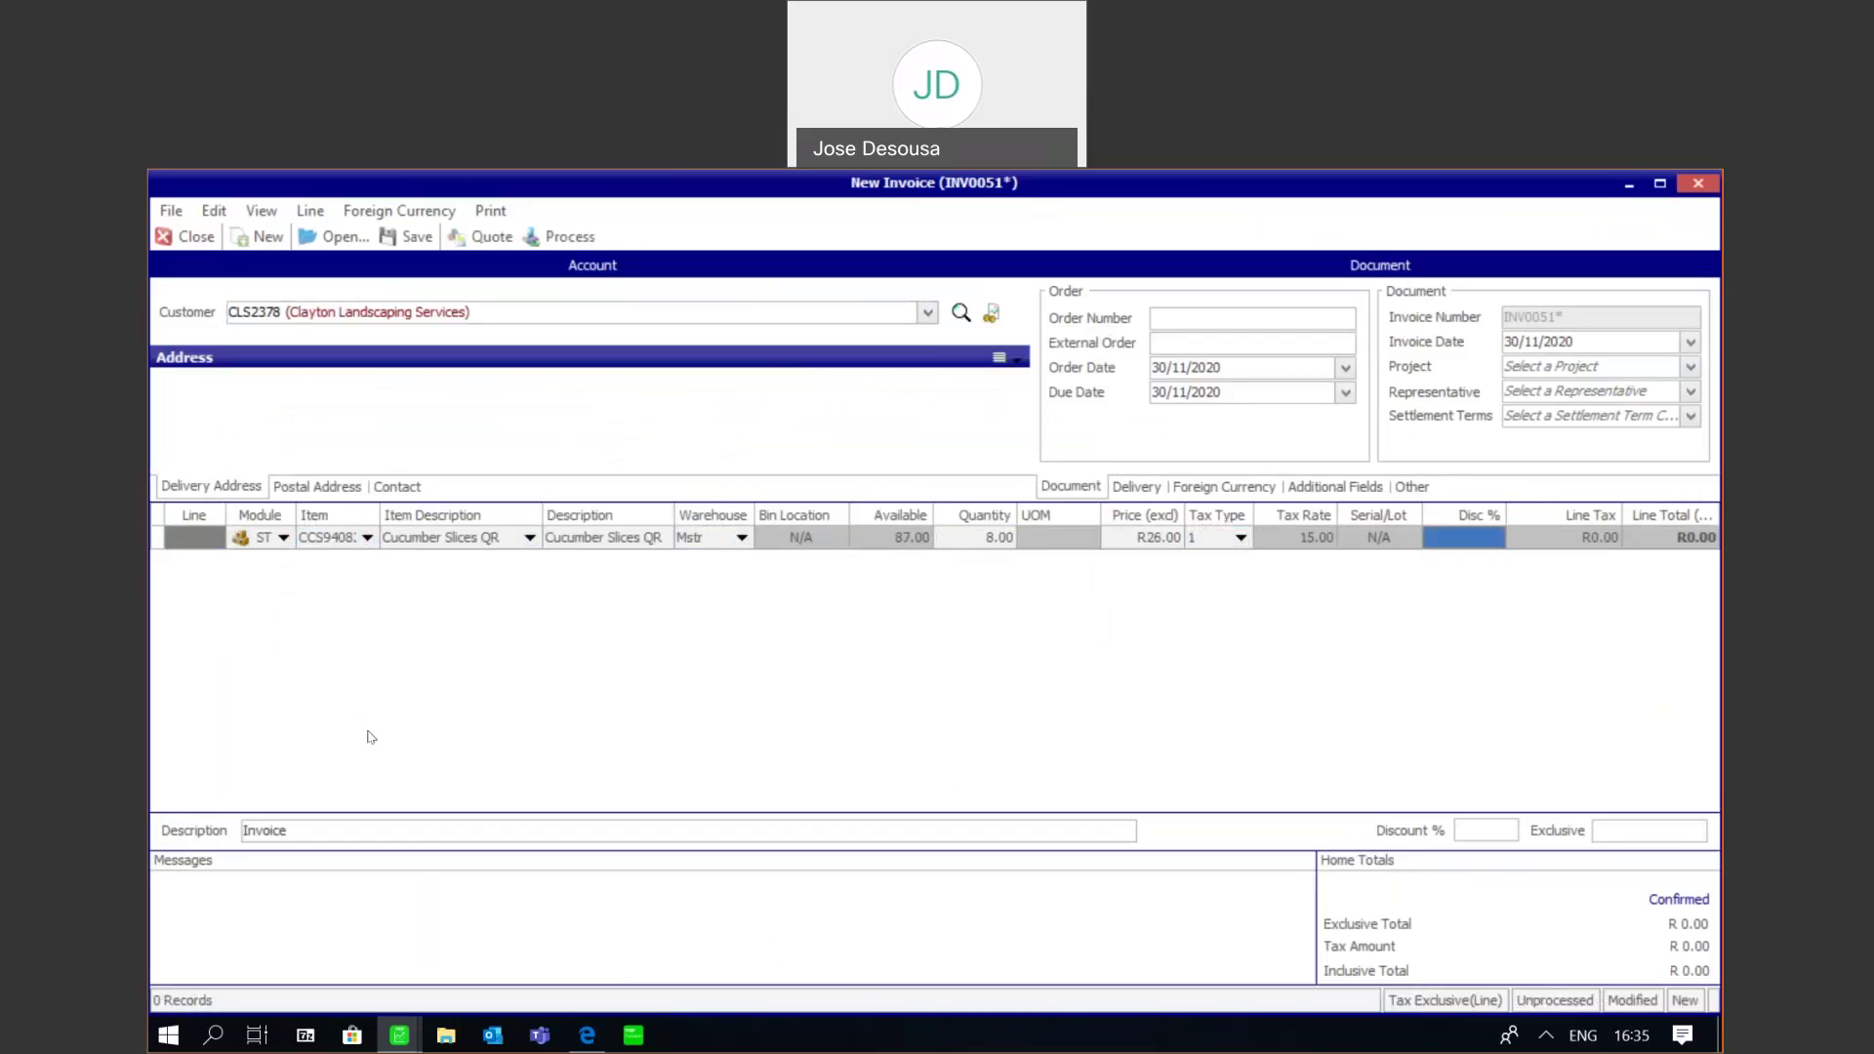
{"action": "key", "text": "Tab"}
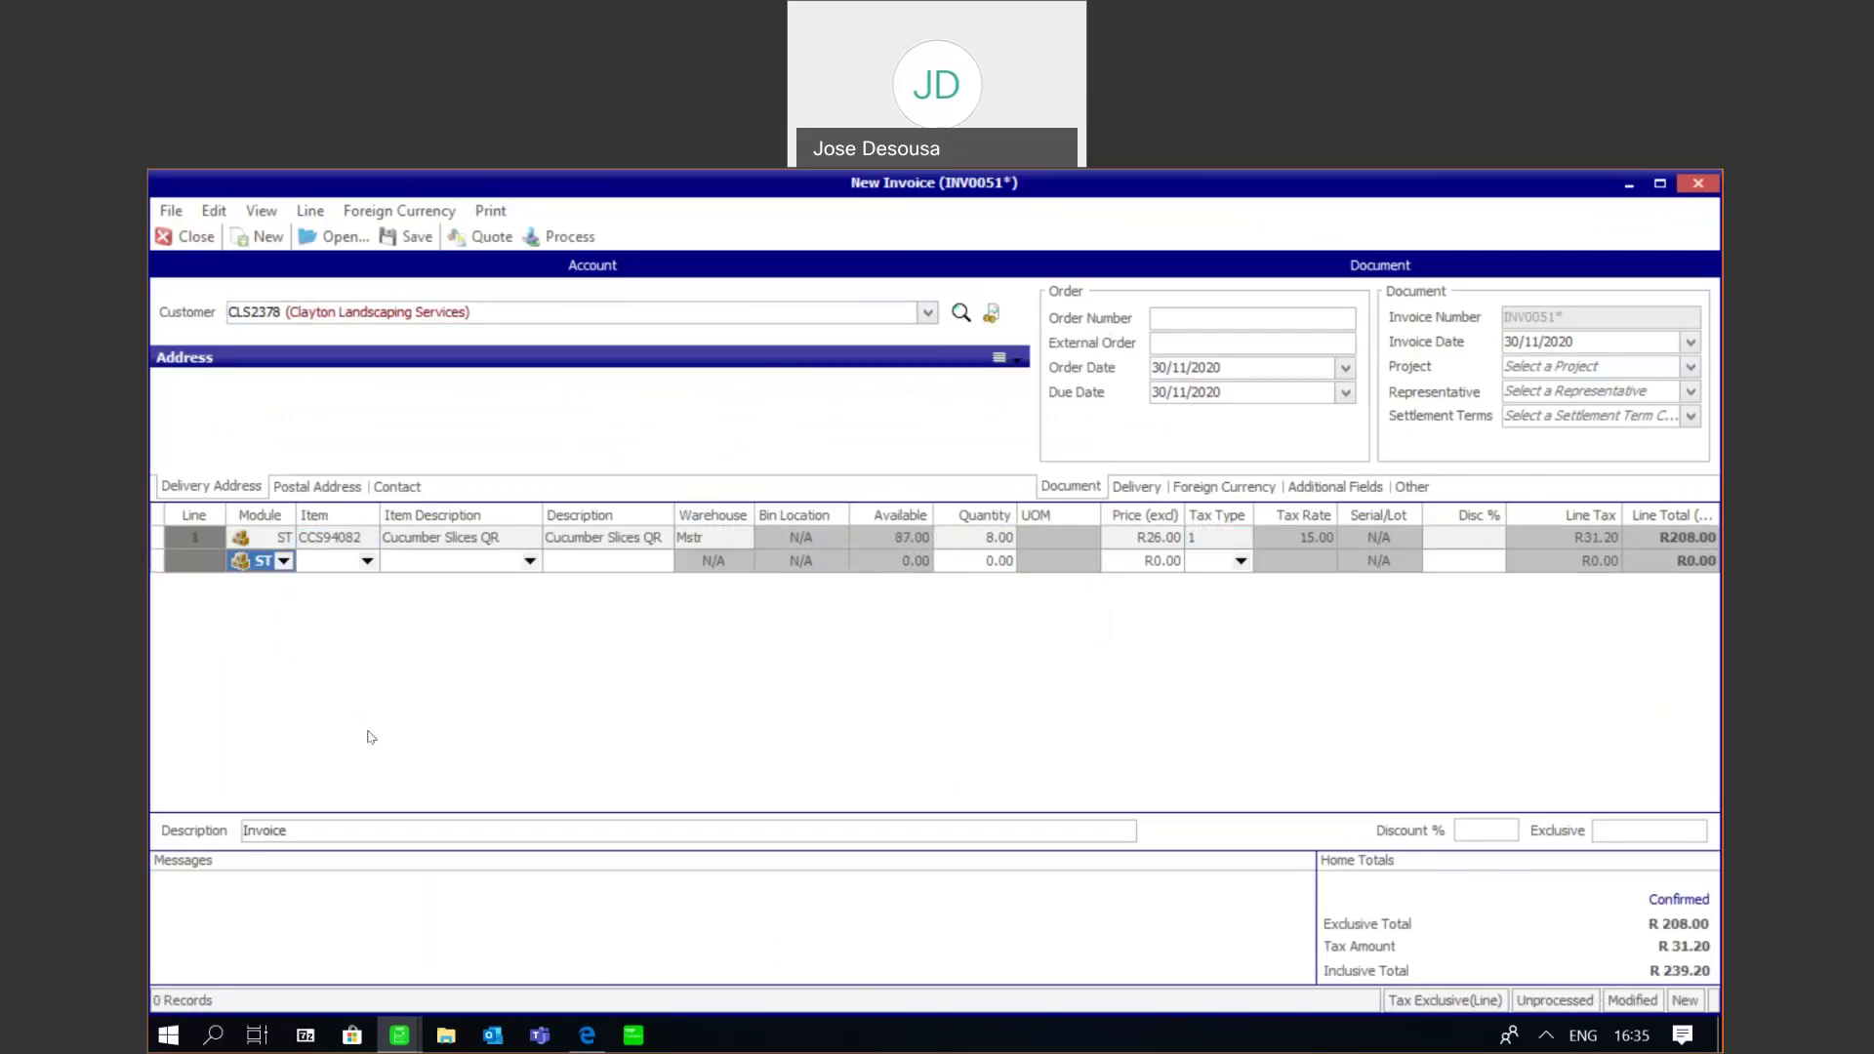
Process INV0051, ignoring the over-terms warning and declining to print it
{"action": "left_click", "coordinate": [557, 242]}
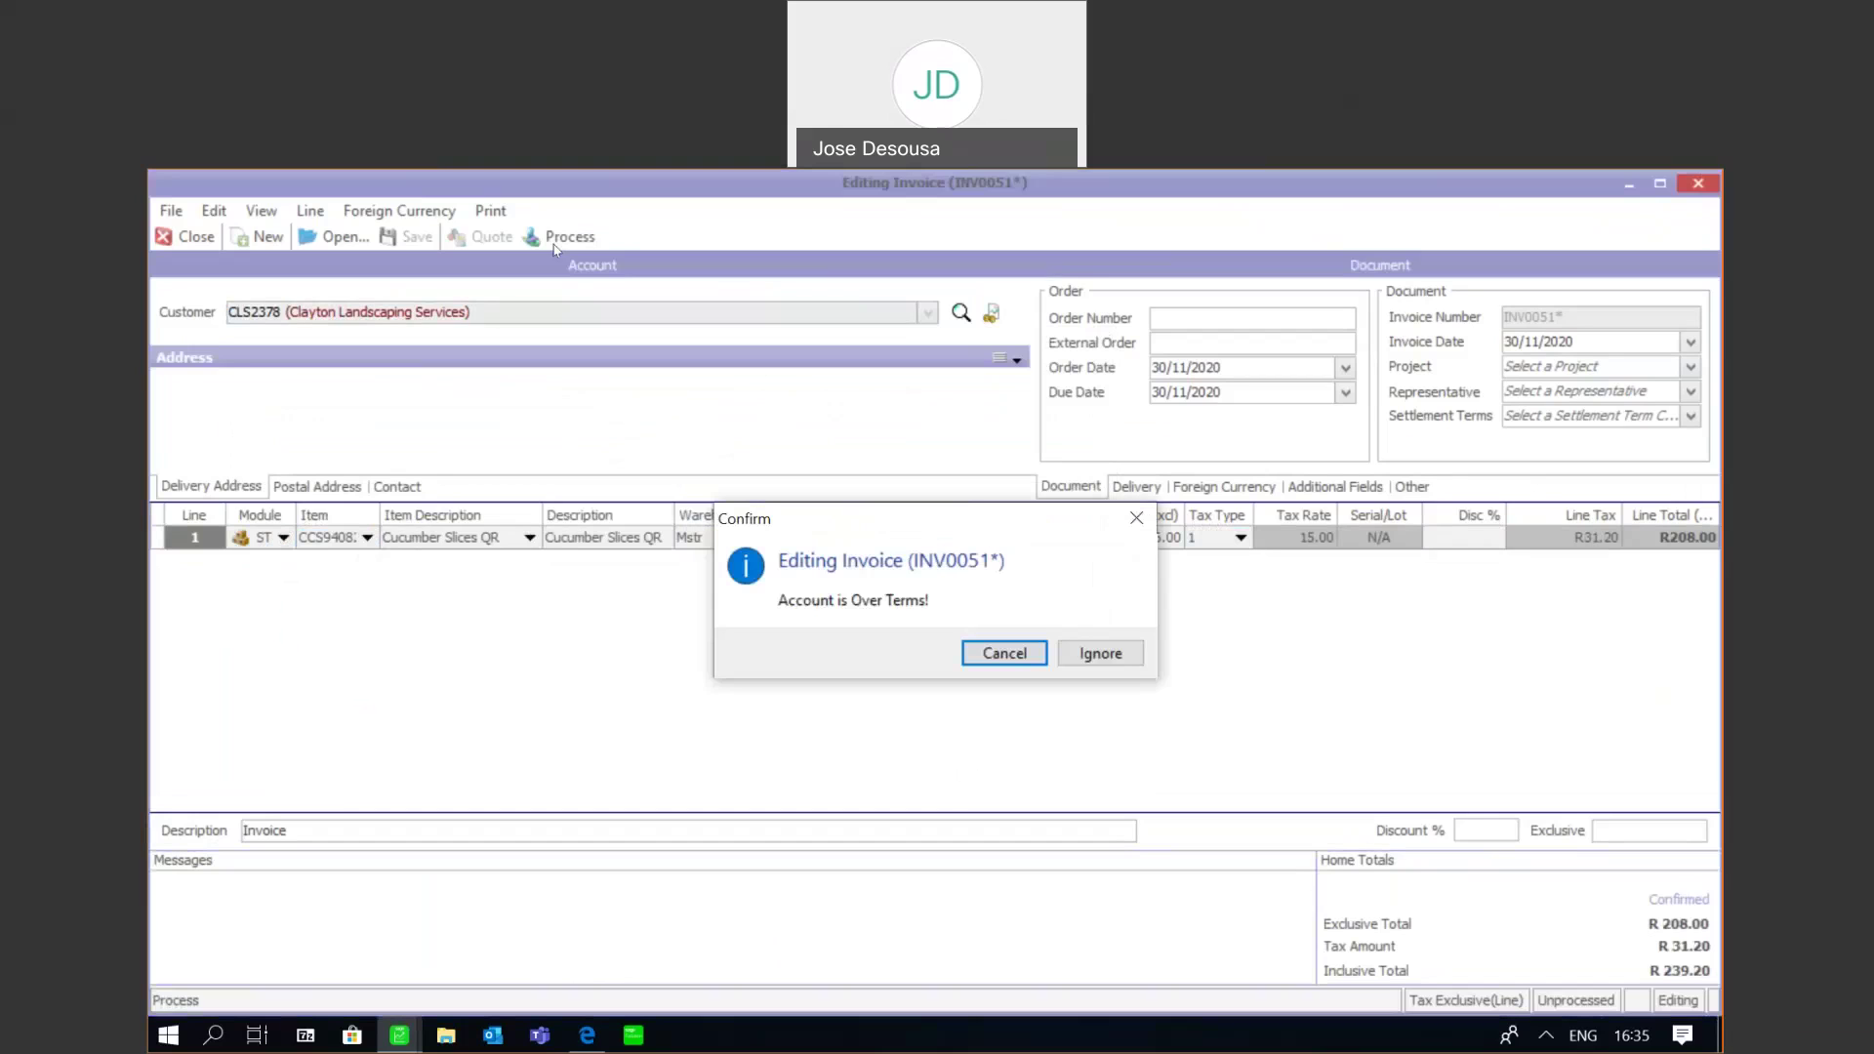
{"action": "left_click", "coordinate": [1080, 655]}
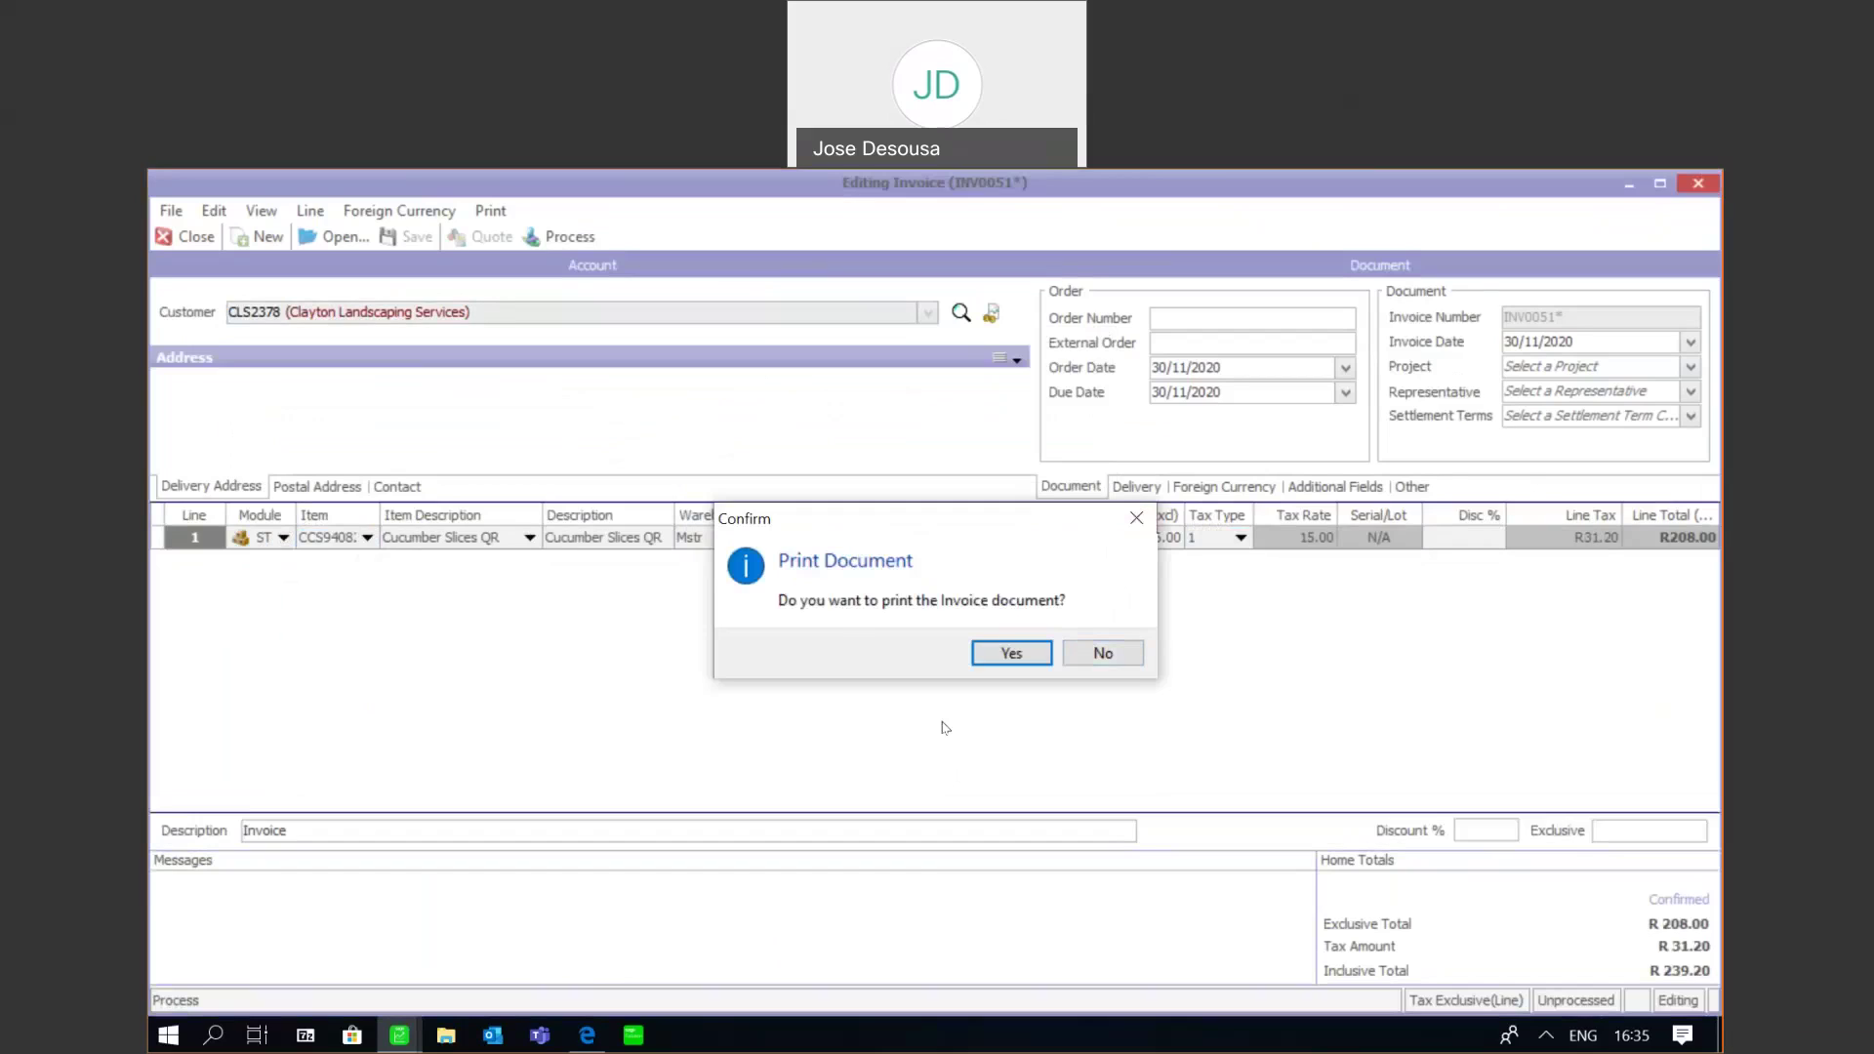
{"action": "left_click", "coordinate": [1104, 652]}
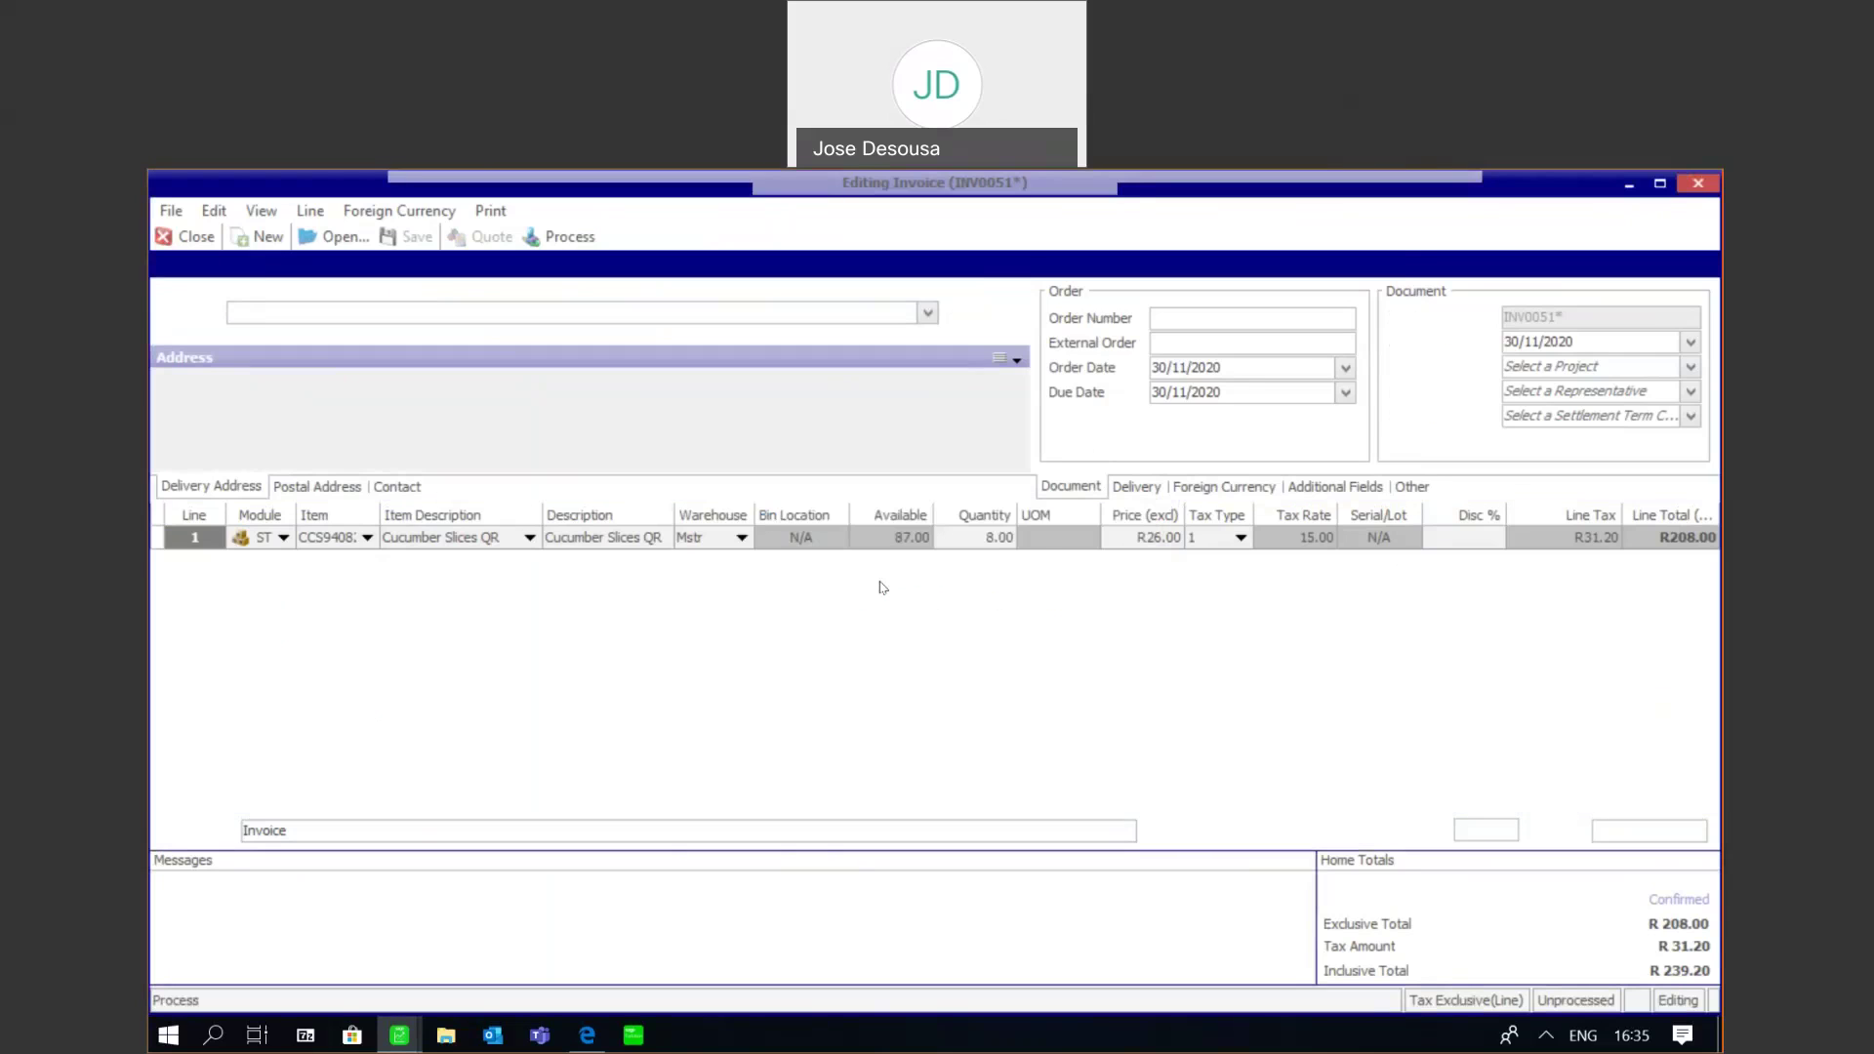
Close the blank INV0052 invoice and open the INV transaction type to check its Receivables Control account
{"action": "left_click", "coordinate": [191, 236]}
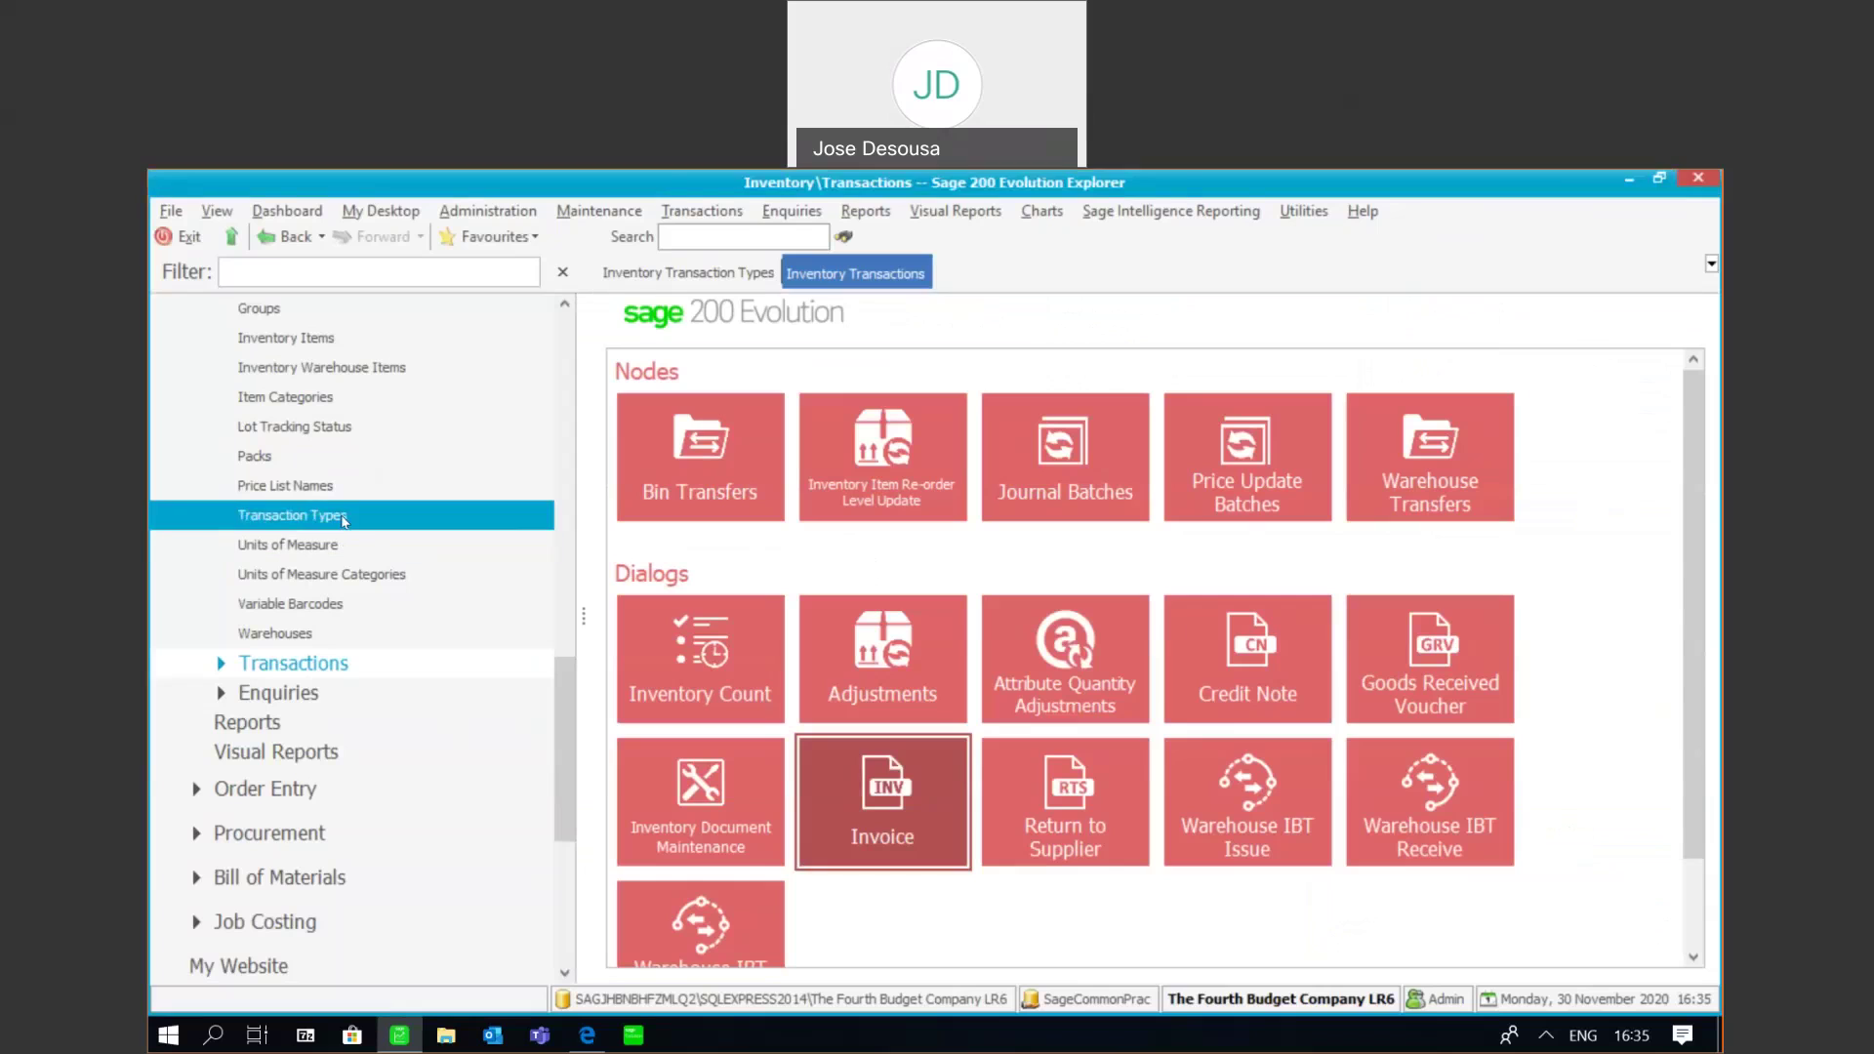
{"action": "left_click", "coordinate": [293, 515]}
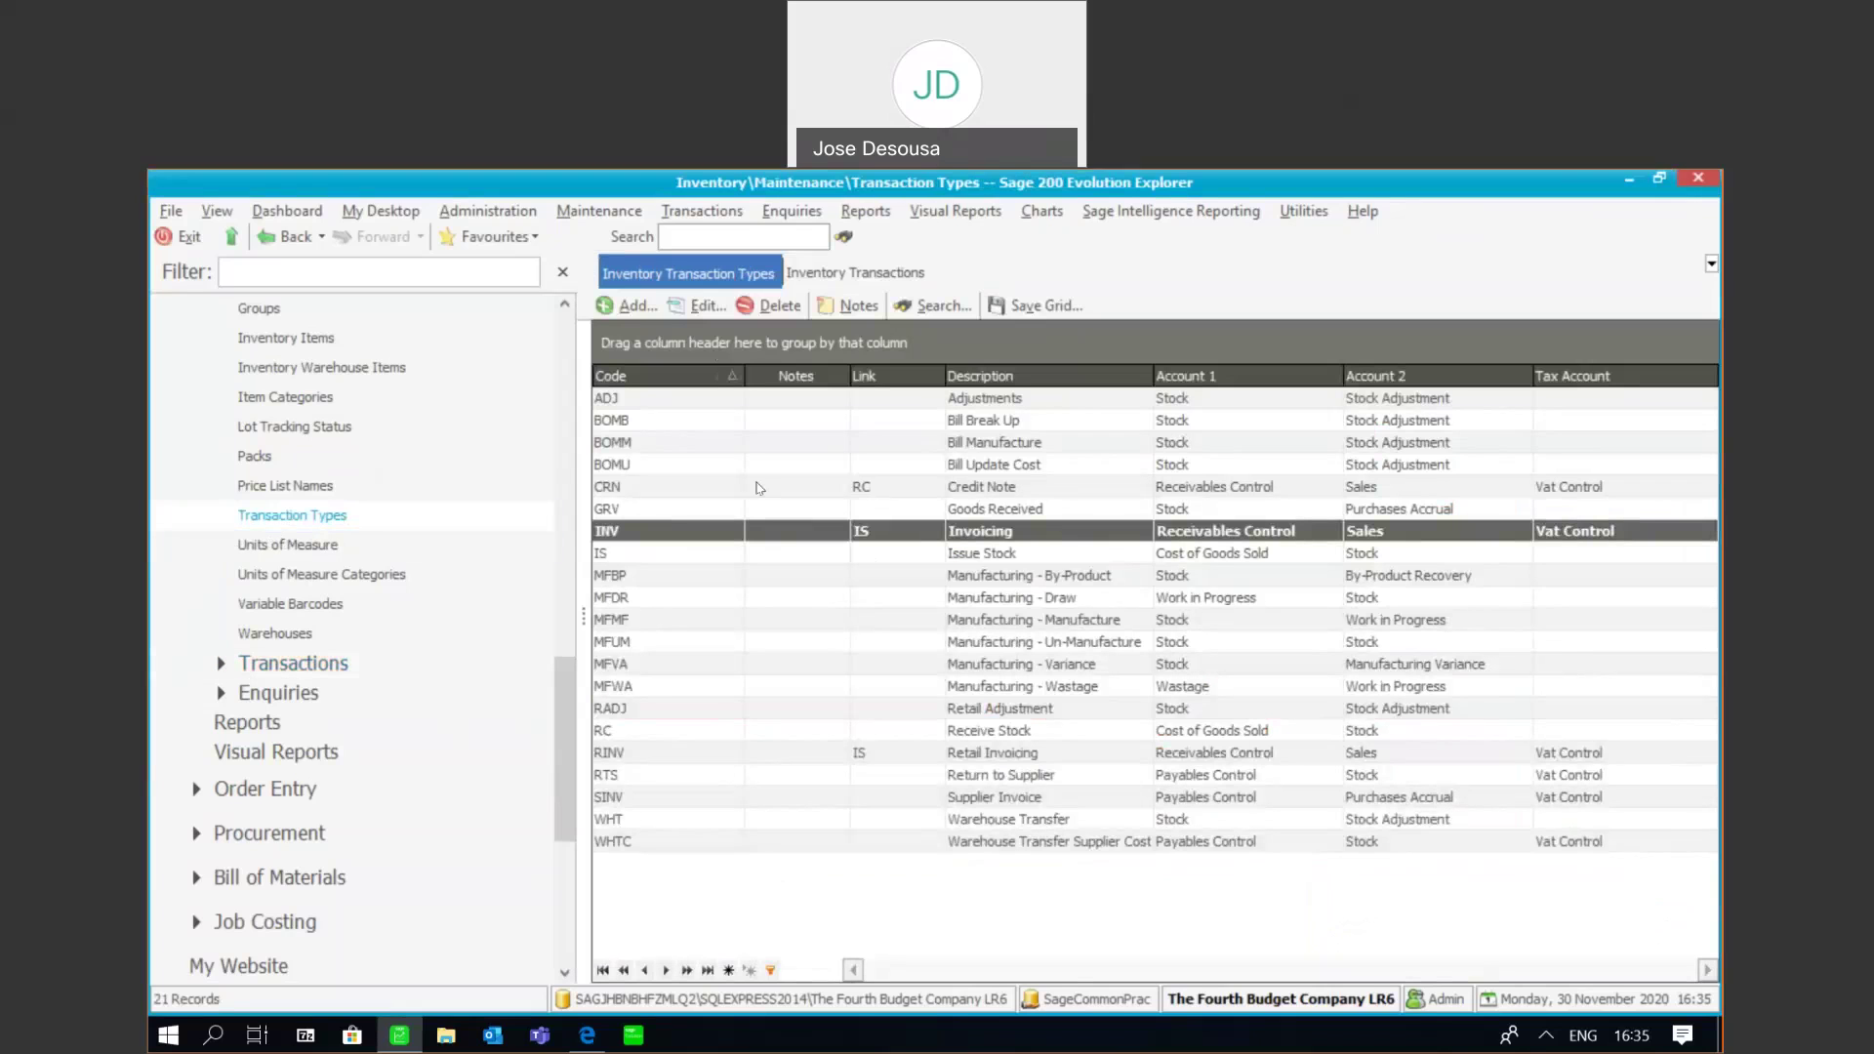
{"action": "left_click", "coordinate": [706, 306]}
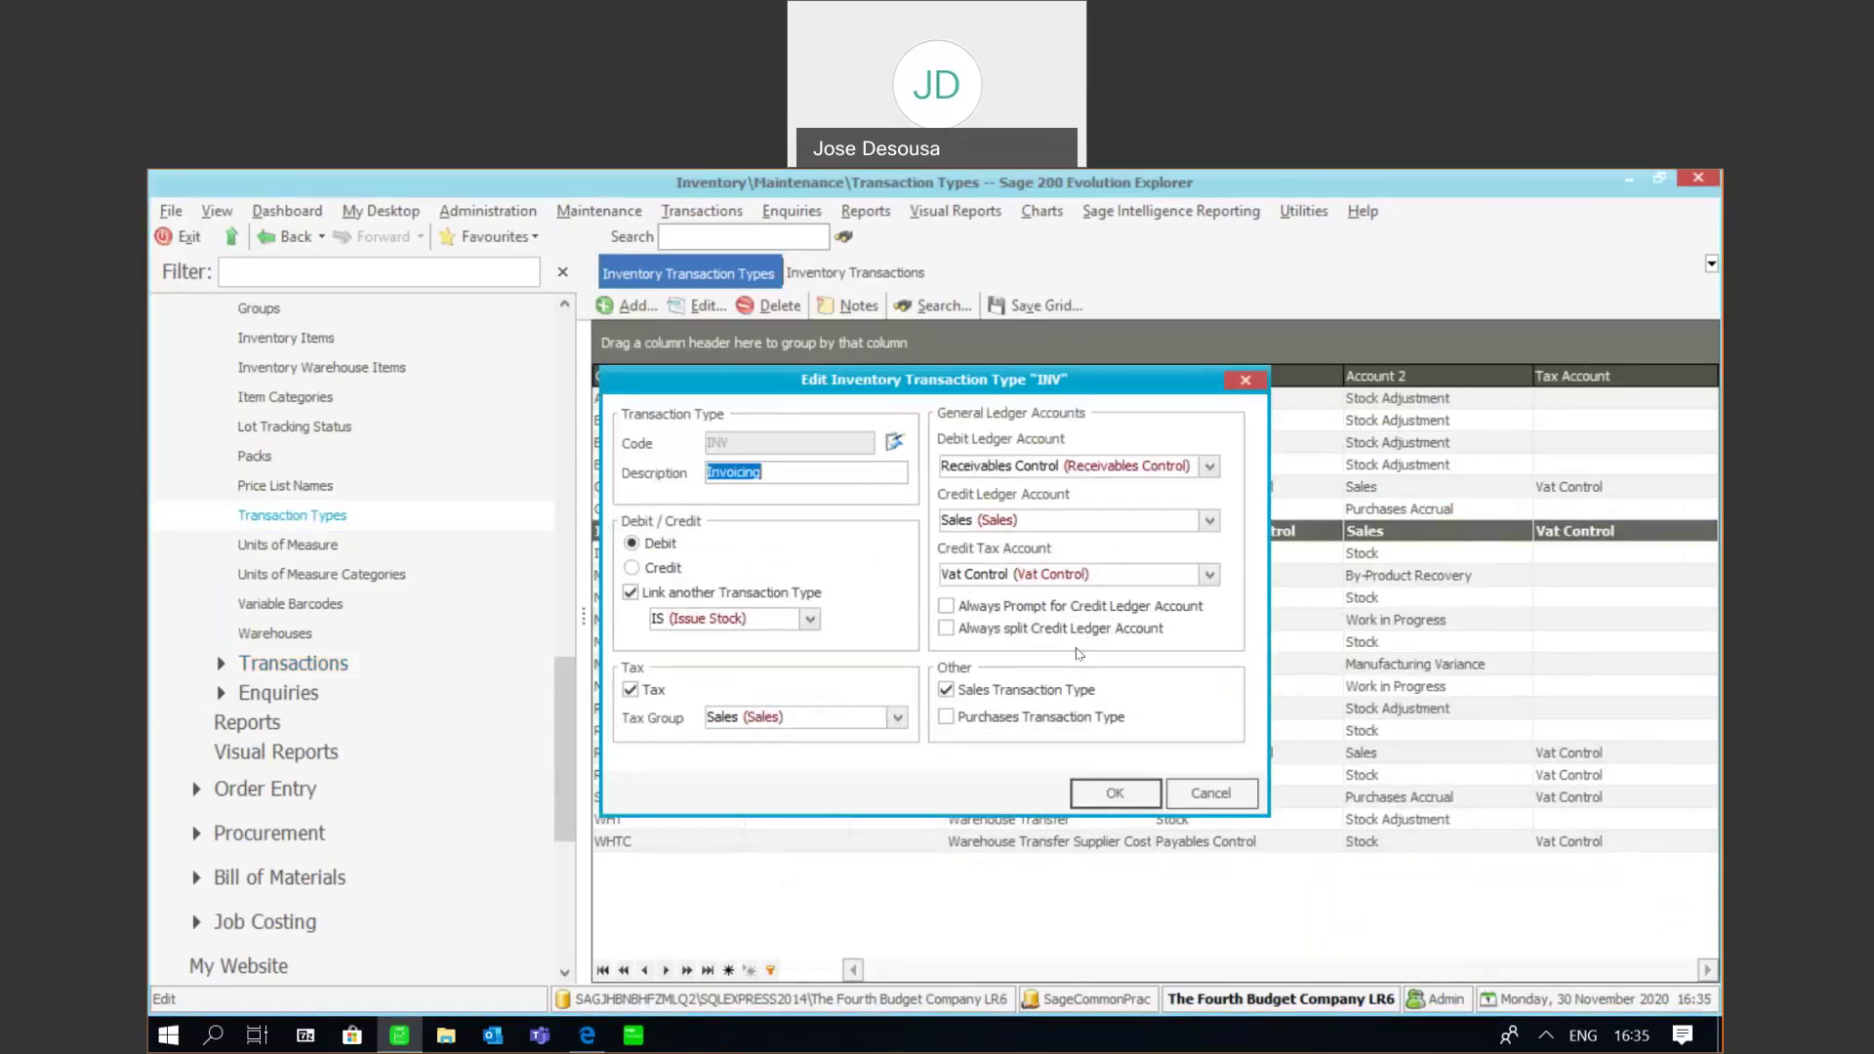